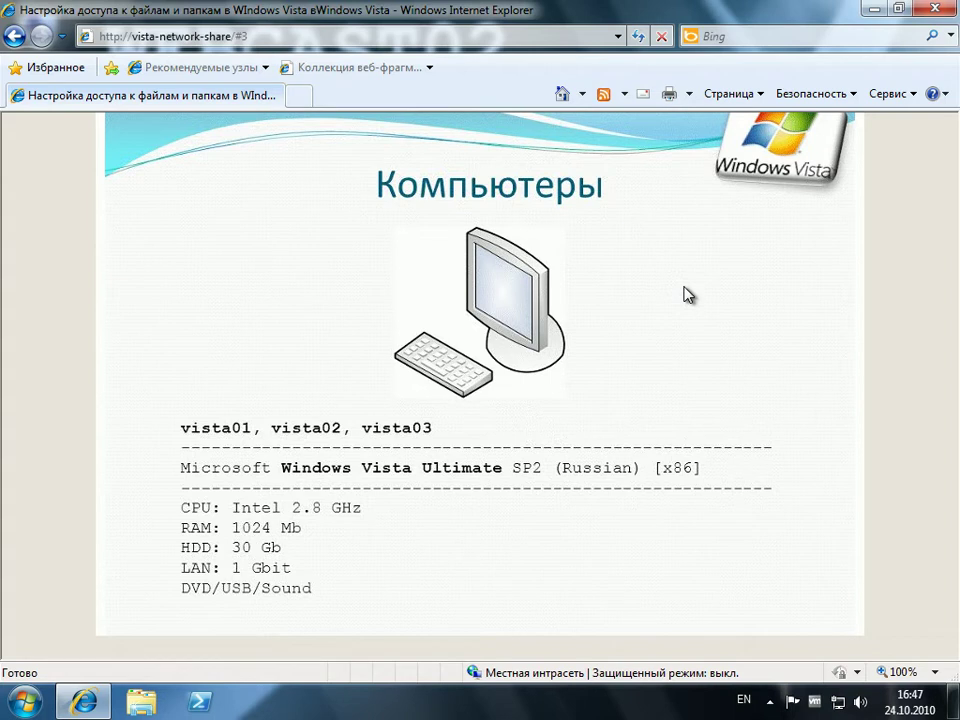
- Advance the slideshow from slide 3 to the Структура сети network diagram slide
mouse_move(664, 176)
left_click(615, 143)
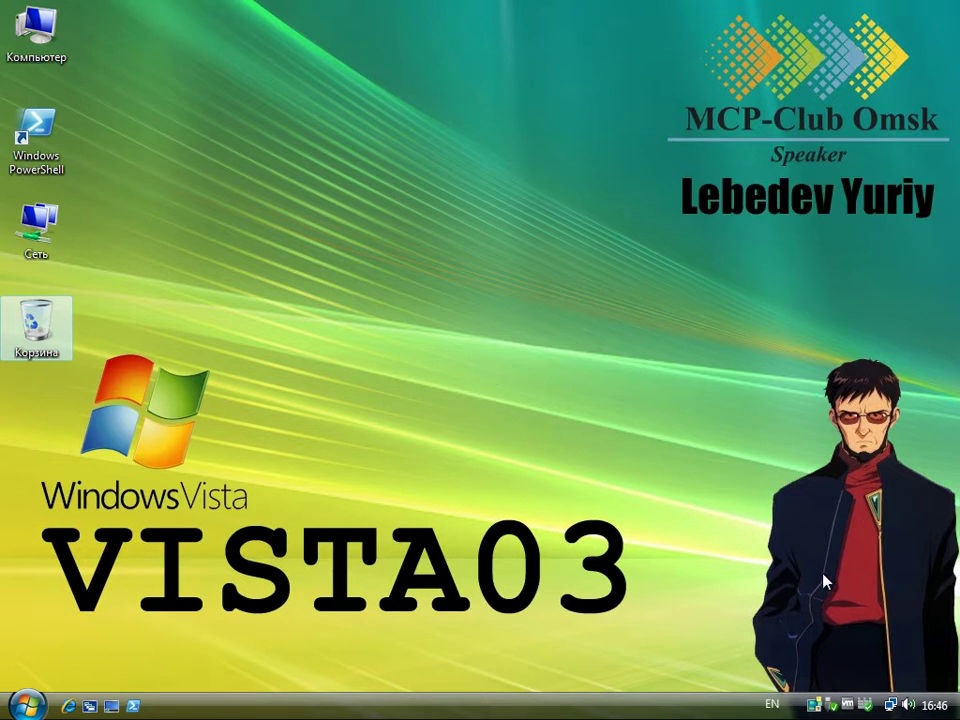
- Open VISTA03's Network and Sharing Center and view the full map of vista01, vista02 and vista03
left_click(890, 705)
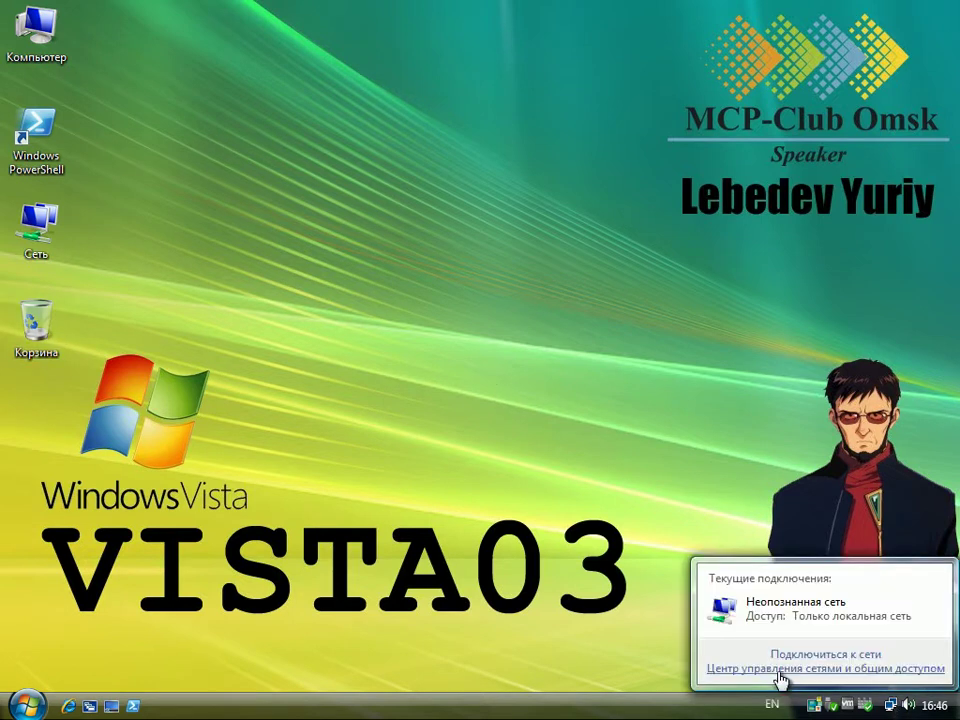
left_click(783, 681)
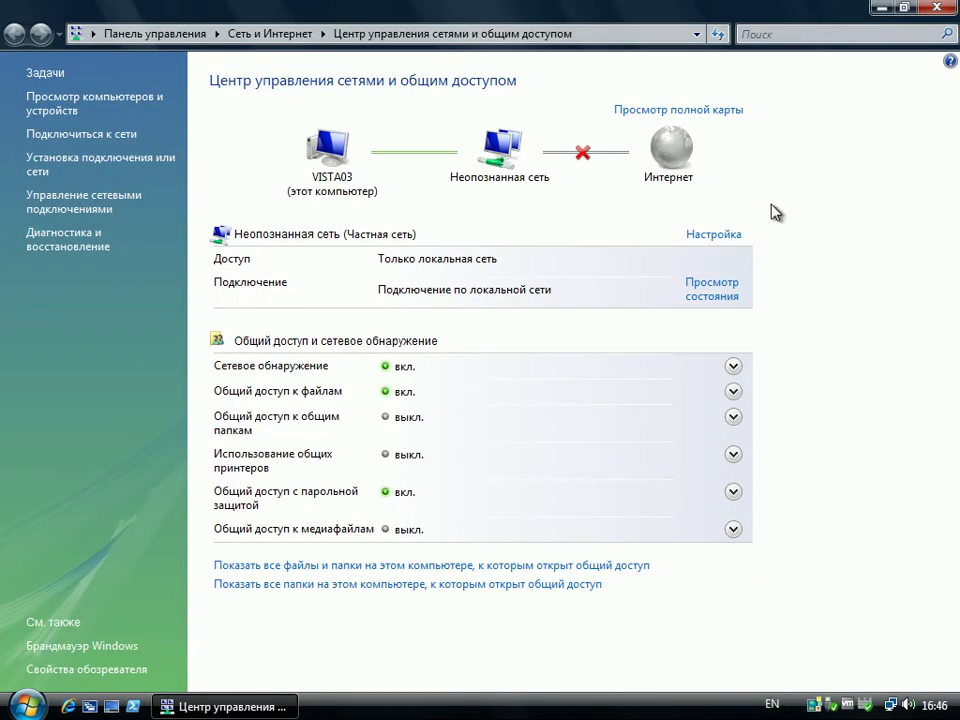
left_click(718, 114)
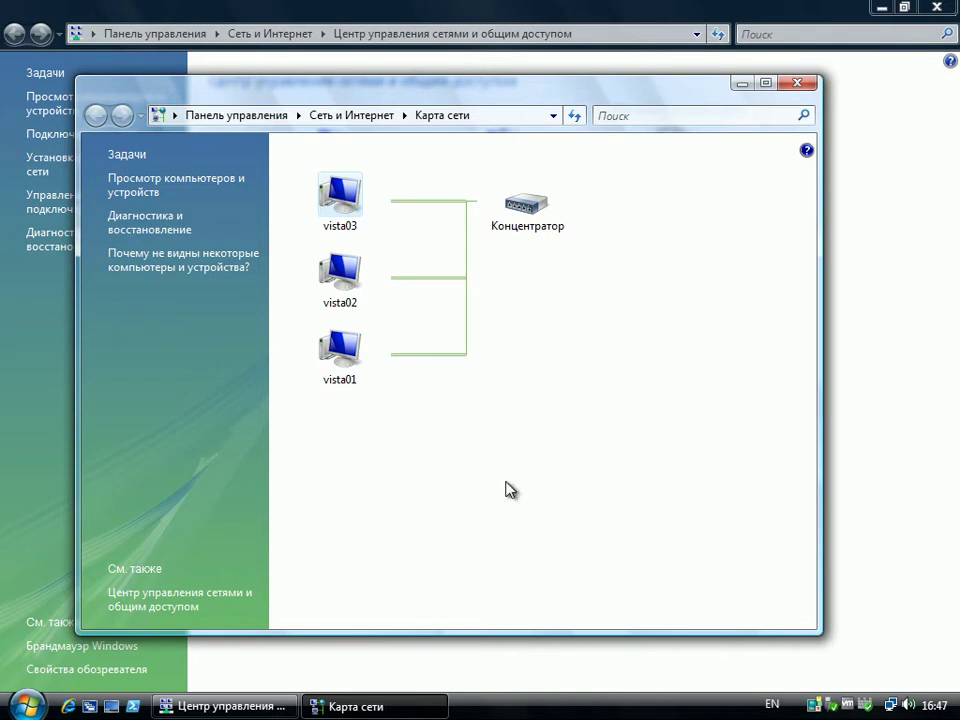
left_click(806, 87)
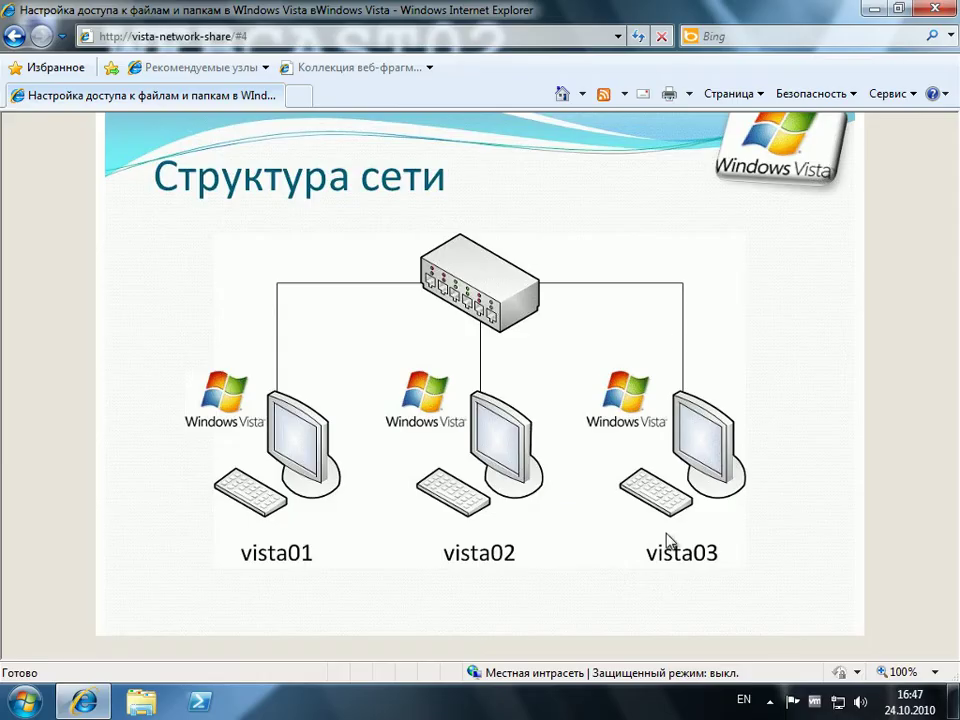
- Advance the slideshow past the IP address configuration slide to the Сценарий slide
left_click(614, 146)
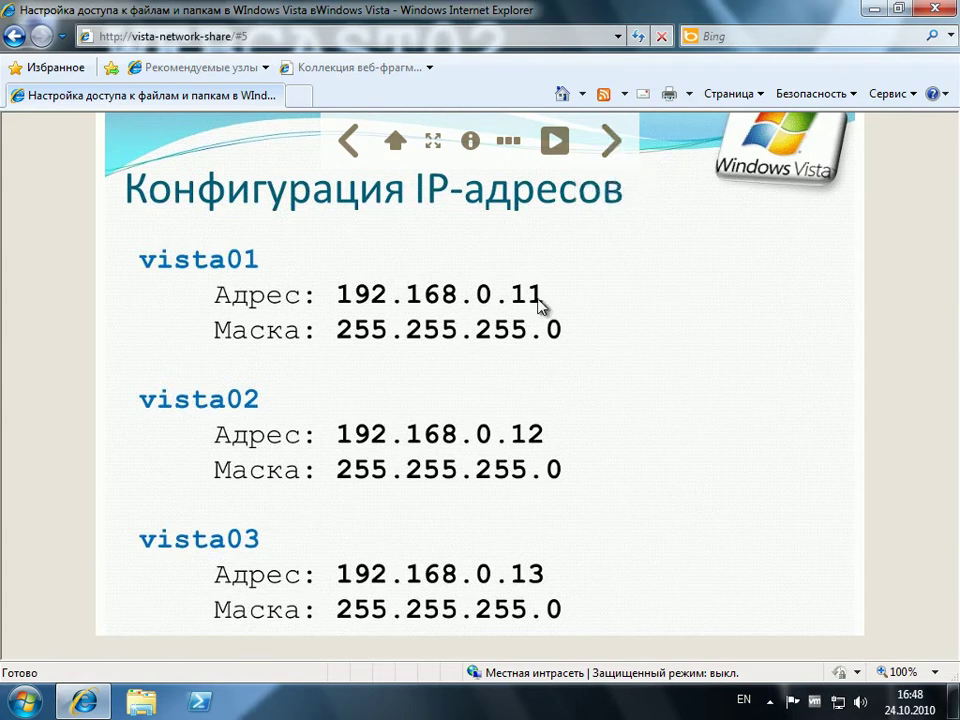
left_click(613, 143)
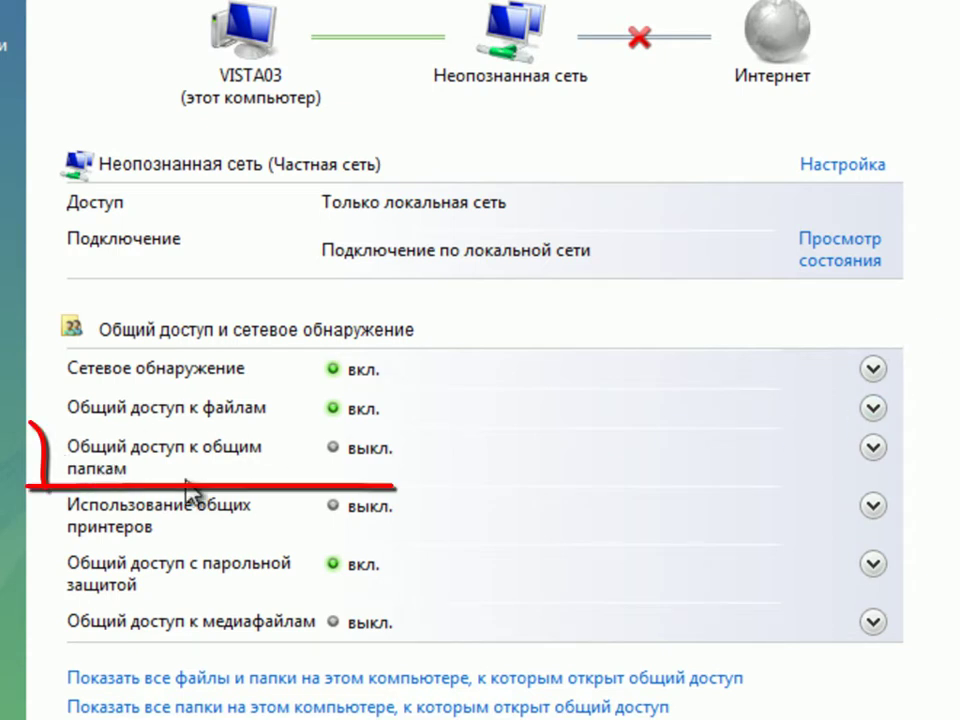
- Set VISTA03's Public folder sharing to read-only, approve UAC, and confirm Public is listed among shares
left_click(372, 452)
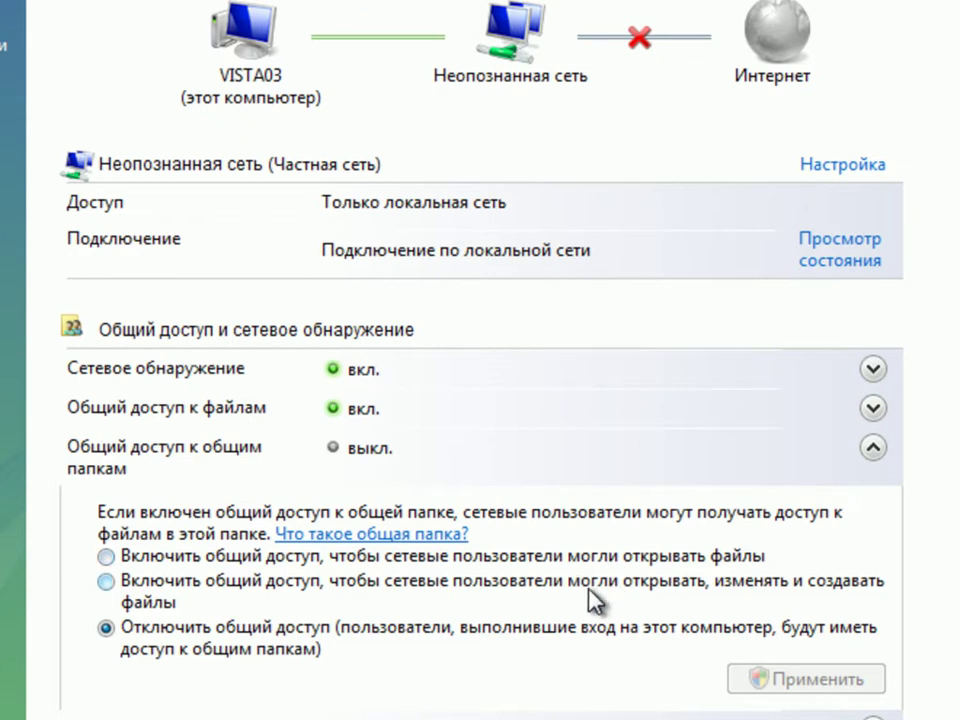
left_click(107, 558)
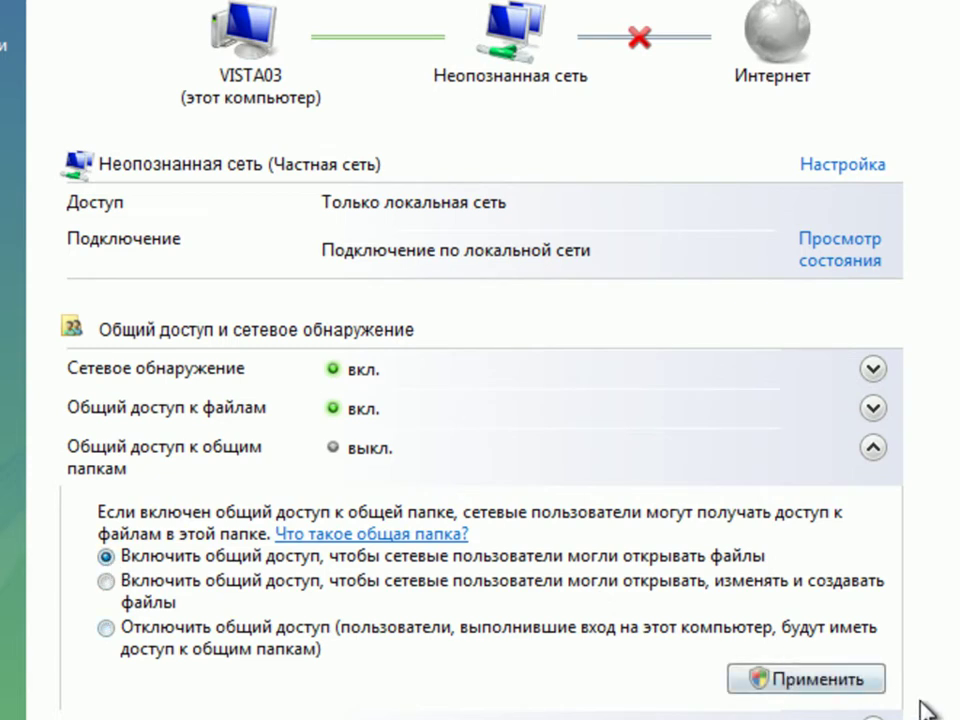
left_click(806, 678)
left_click(628, 343)
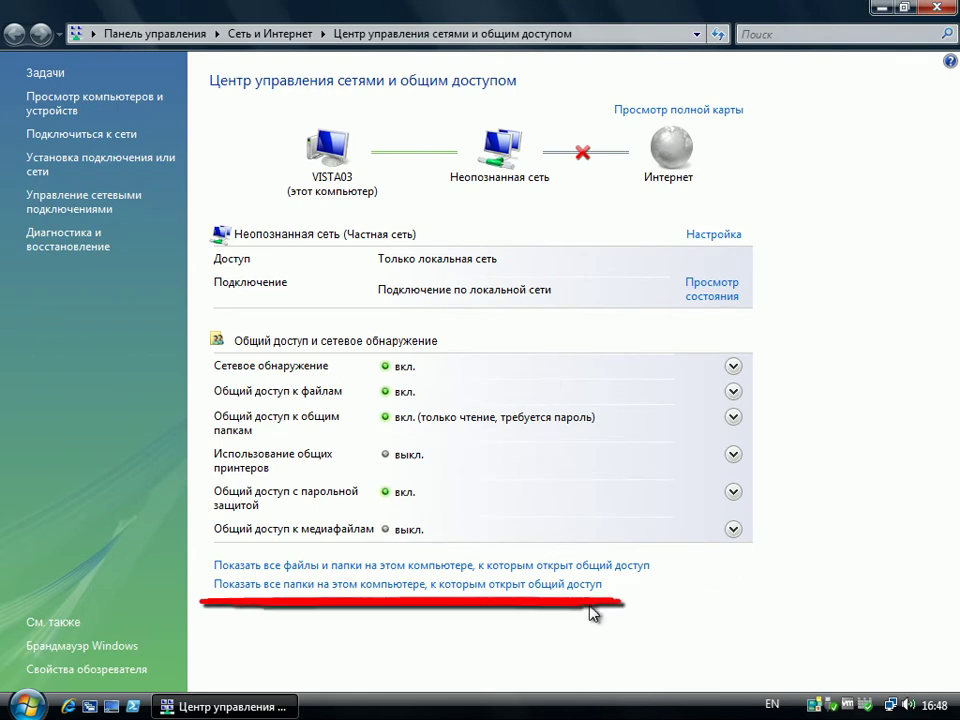
left_click(224, 587)
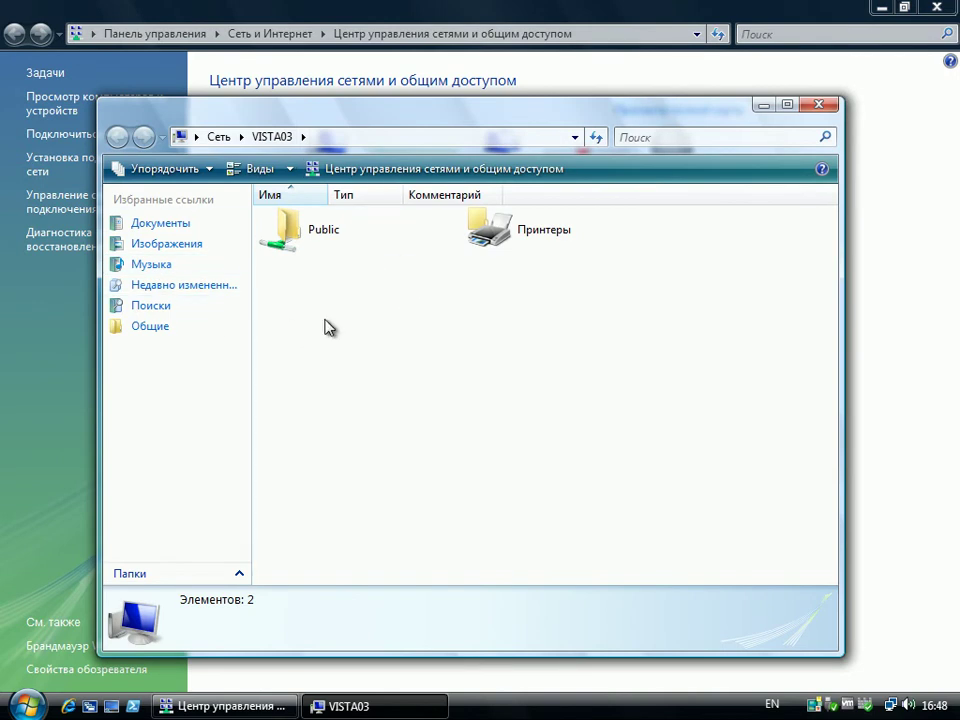
left_click(764, 106)
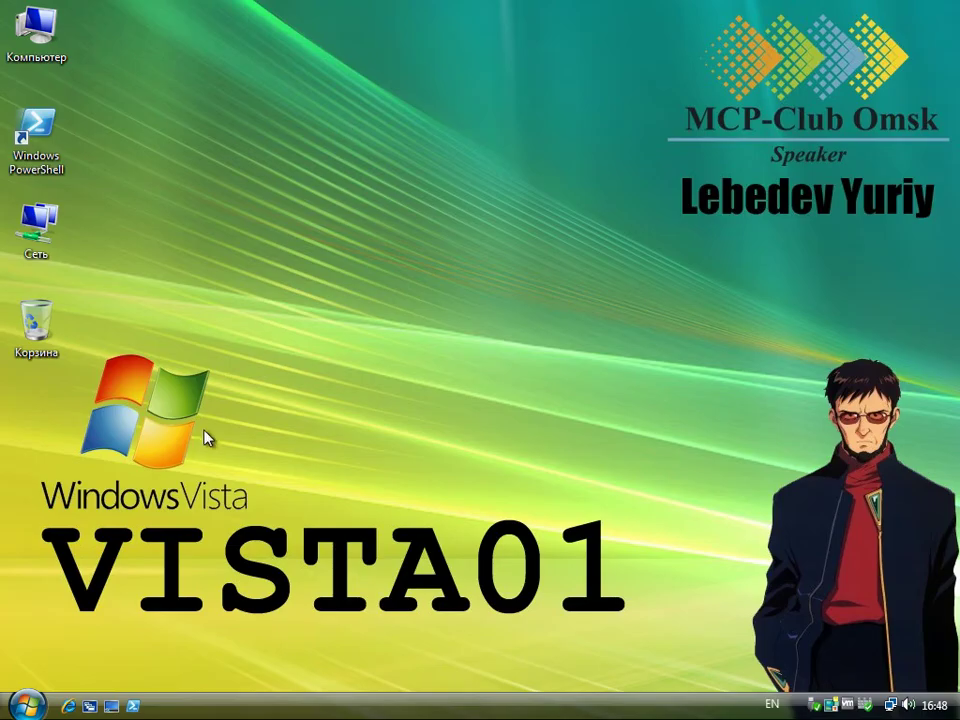
- From VISTA01, open VISTA03's Public share and confirm creating a new folder there is denied
double_click(36, 225)
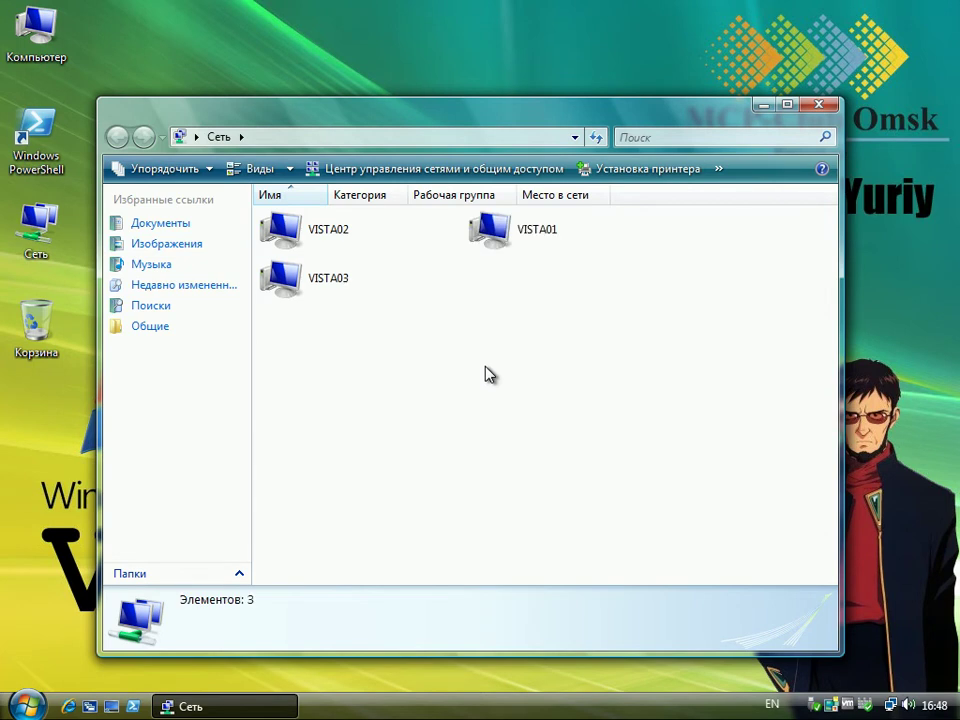
double_click(316, 282)
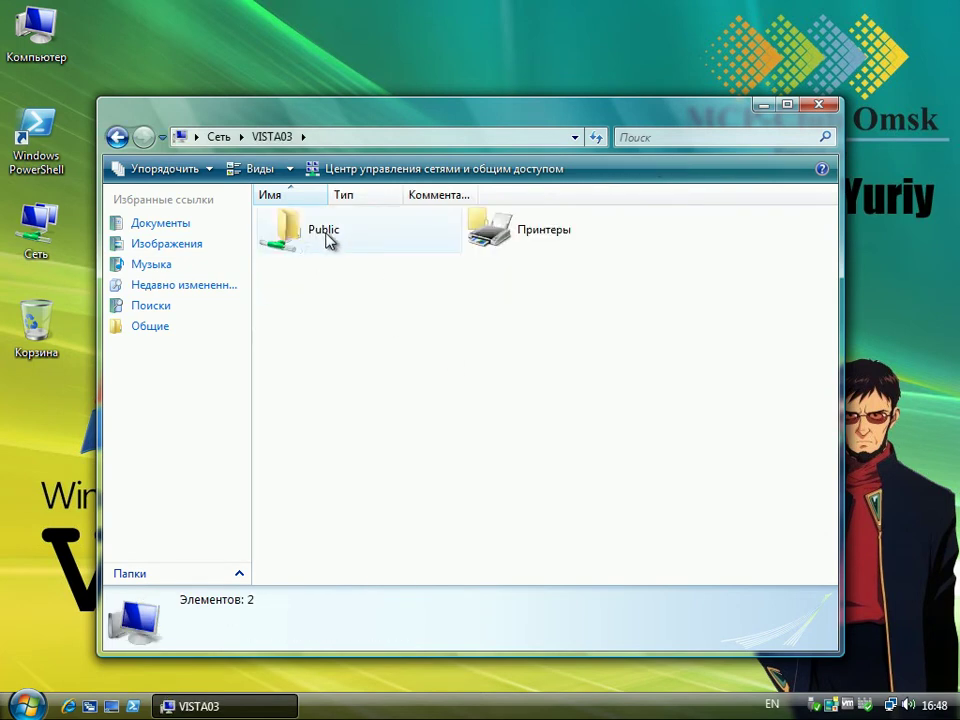
left_click(322, 240)
double_click(322, 240)
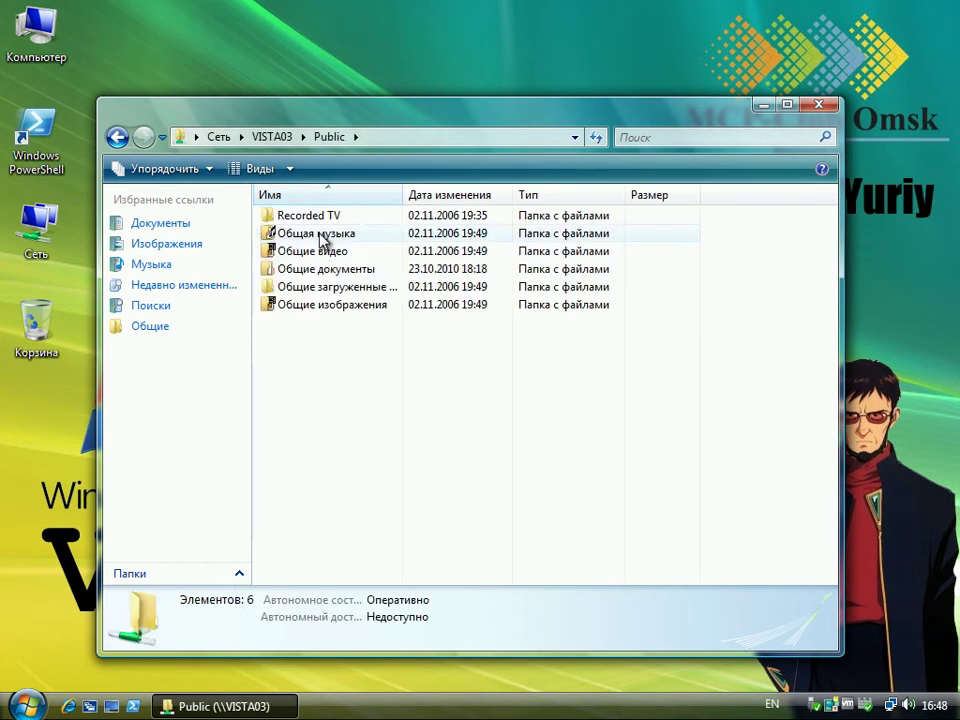
right_click(305, 344)
mouse_move(476, 561)
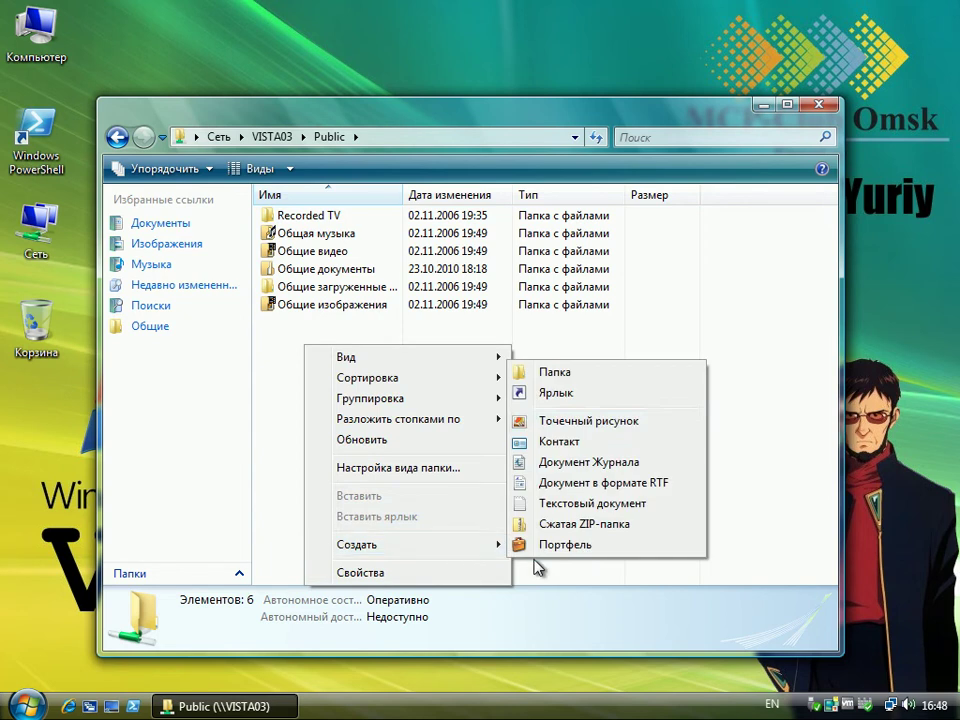
left_click(576, 377)
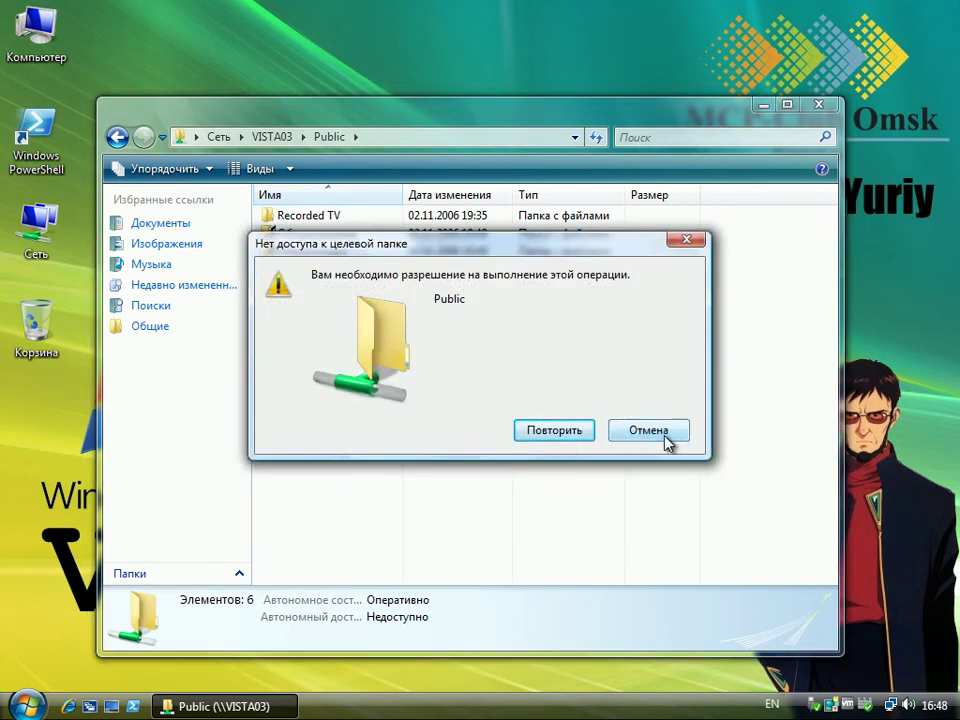
left_click(664, 432)
- Copy the Озеро video from Общие видео > Образцы видео to the desktop, then delete it
double_click(322, 256)
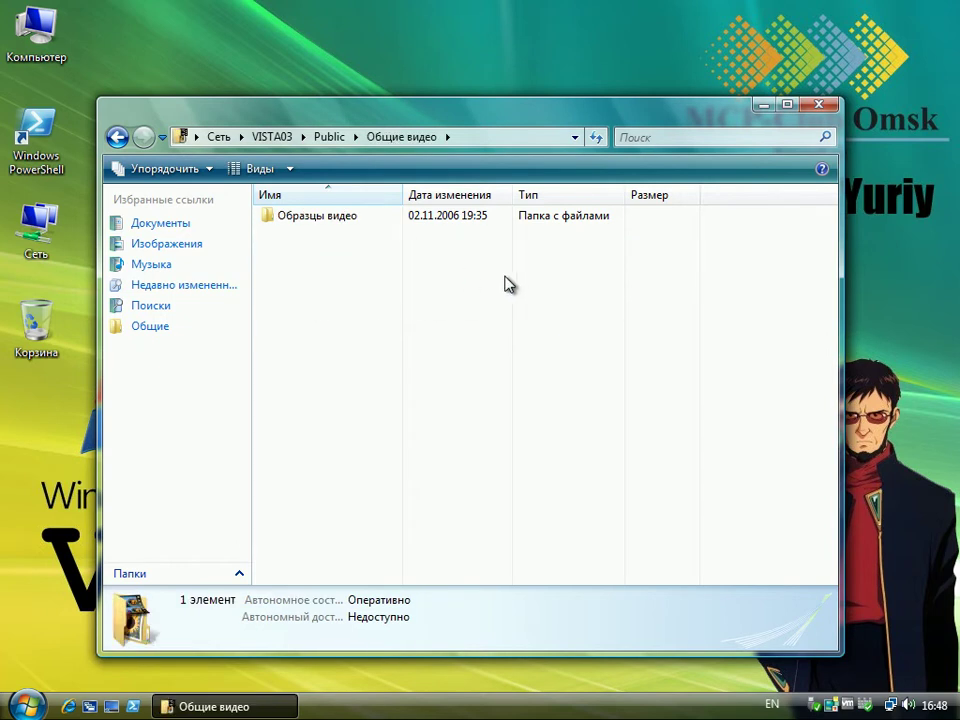
double_click(328, 216)
left_click_drag(293, 252, 60, 513)
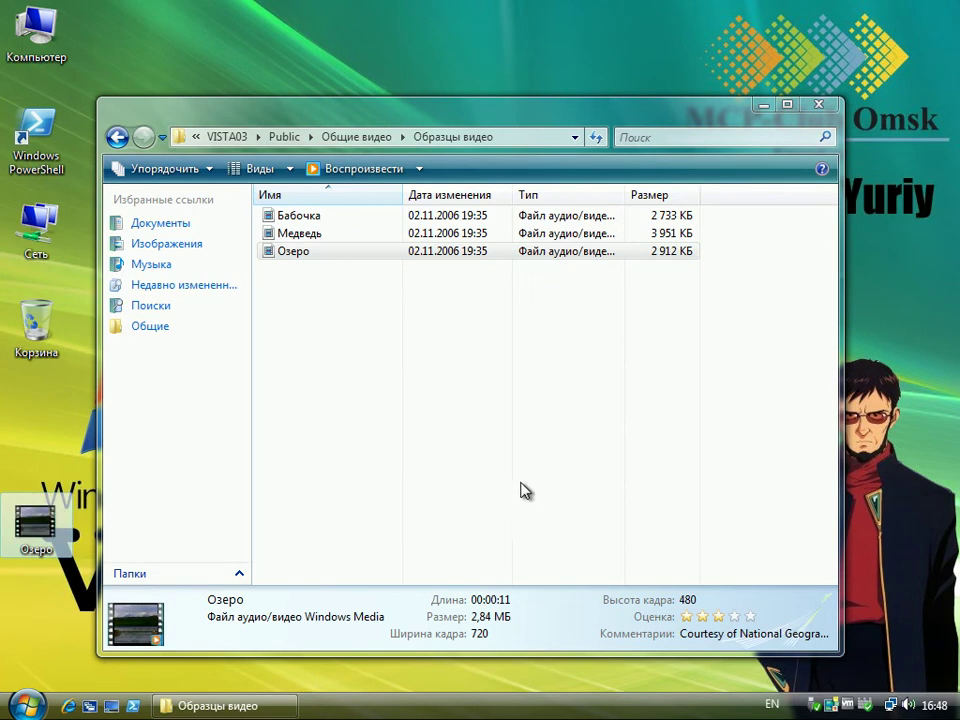
left_click_drag(36, 520, 38, 328)
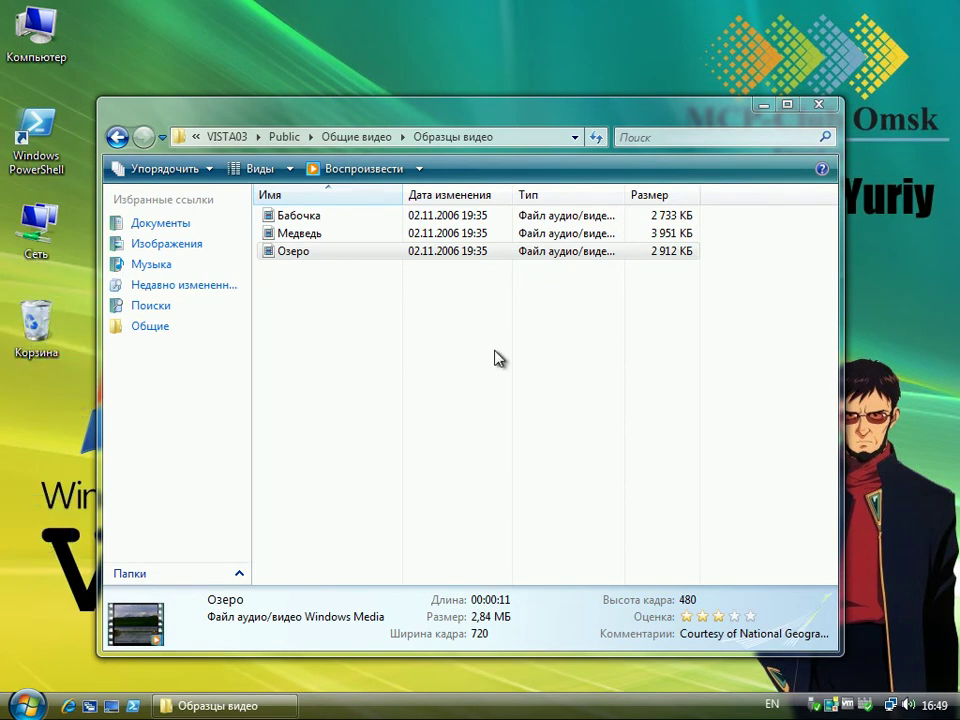
left_click(818, 104)
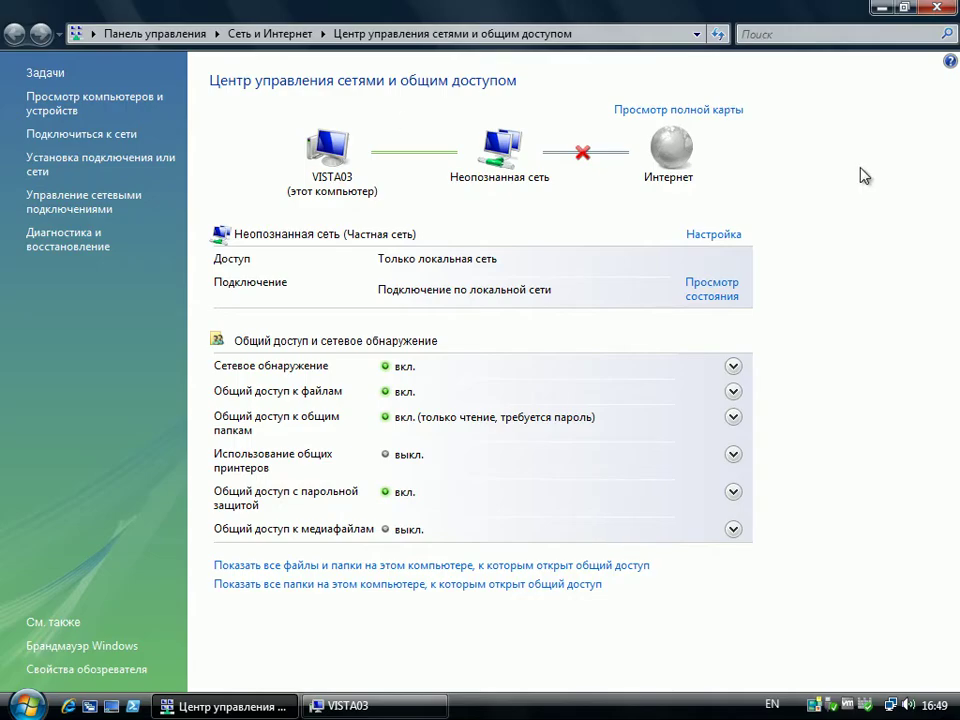
- Switch VISTA03's Public folder sharing to open, change and create files, approving the UAC prompt
left_click(883, 9)
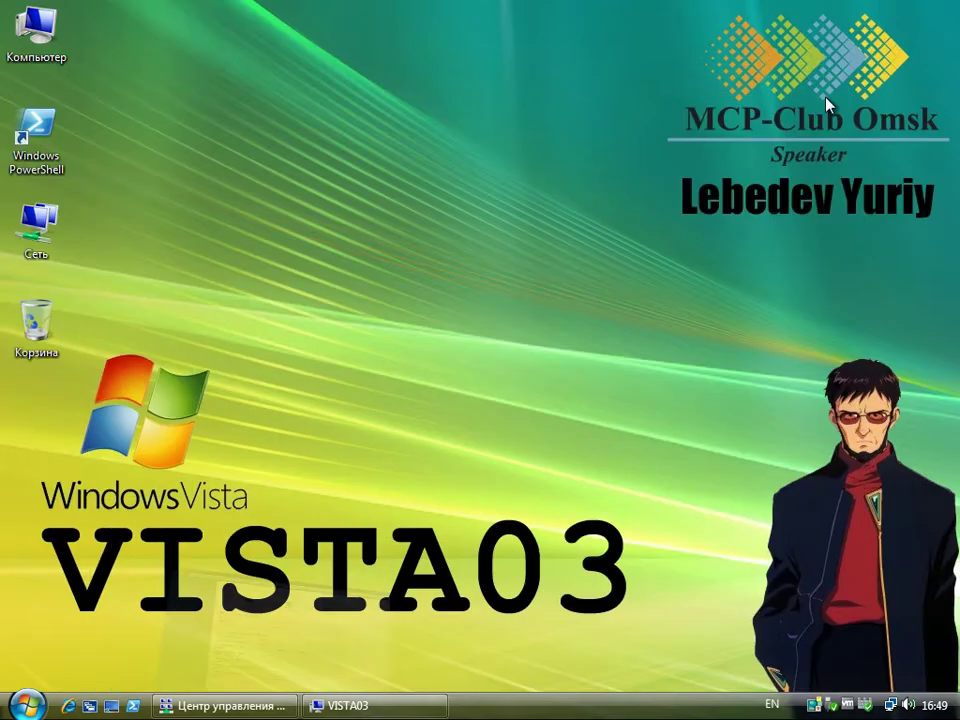
left_click(233, 707)
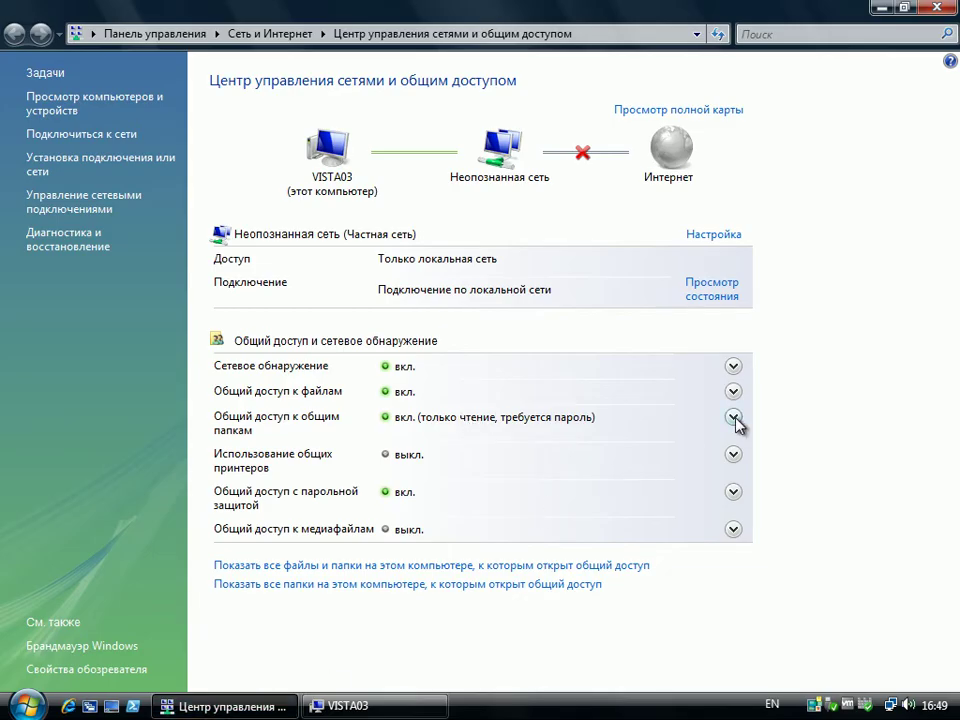
left_click(734, 418)
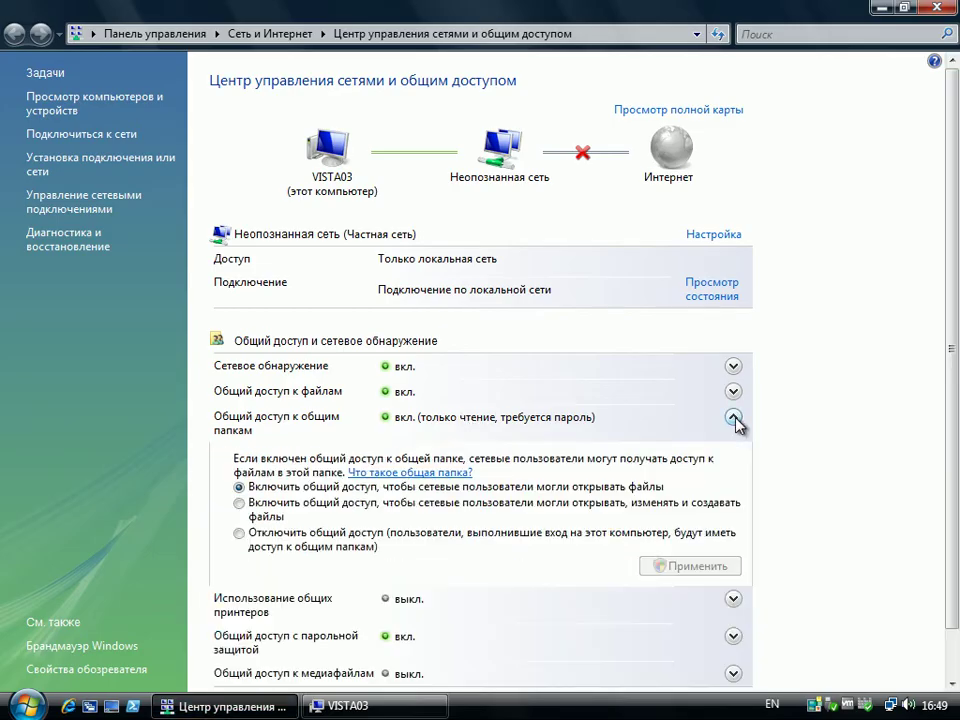
left_click(240, 504)
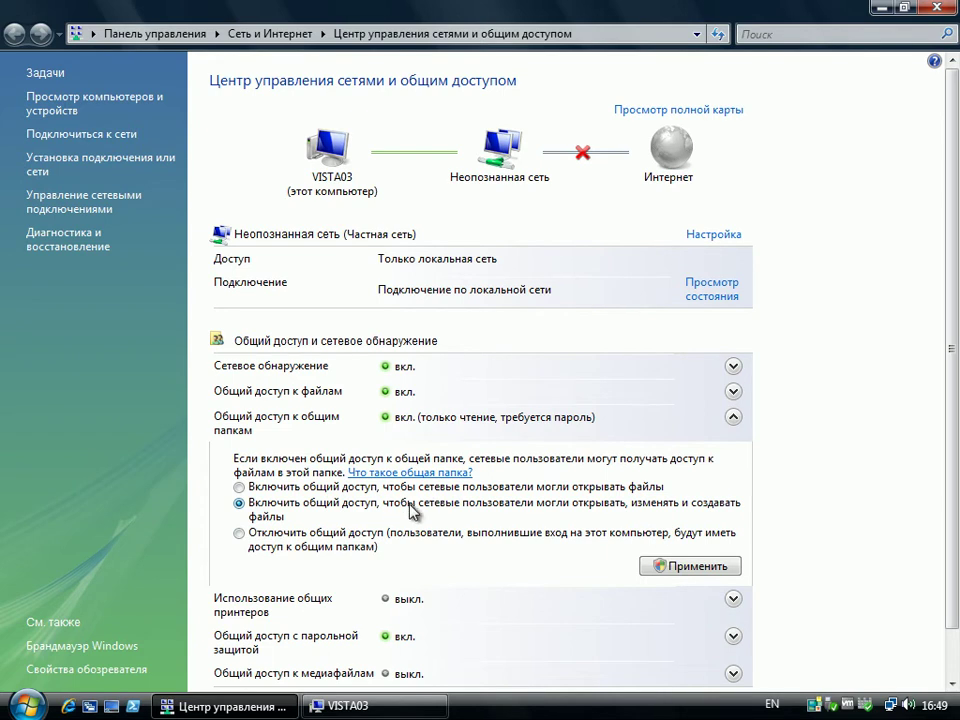
left_click(687, 566)
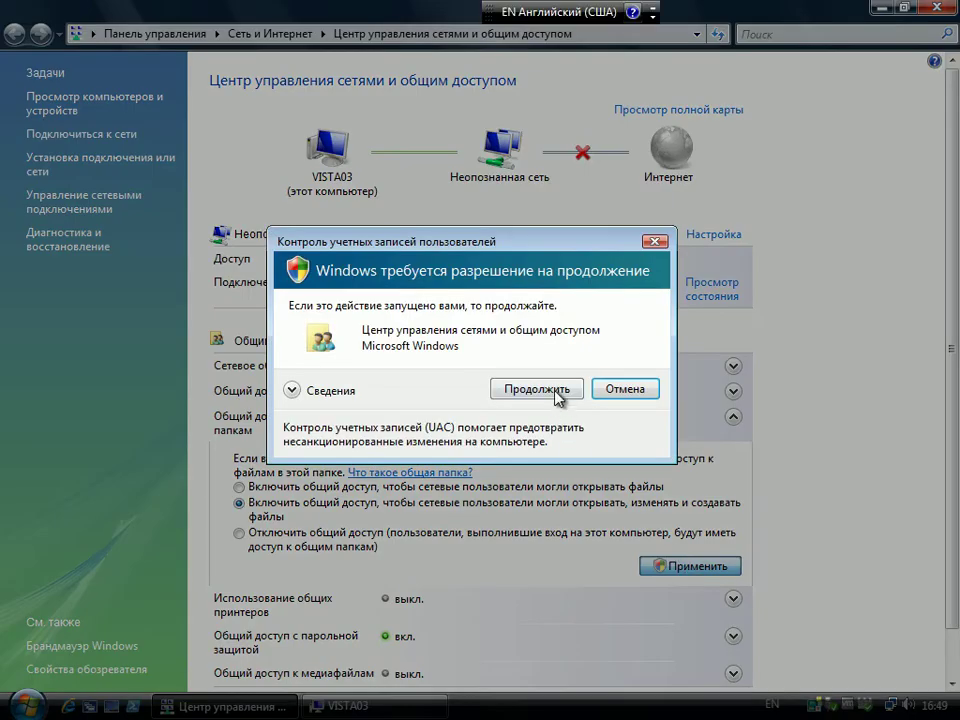
left_click(558, 395)
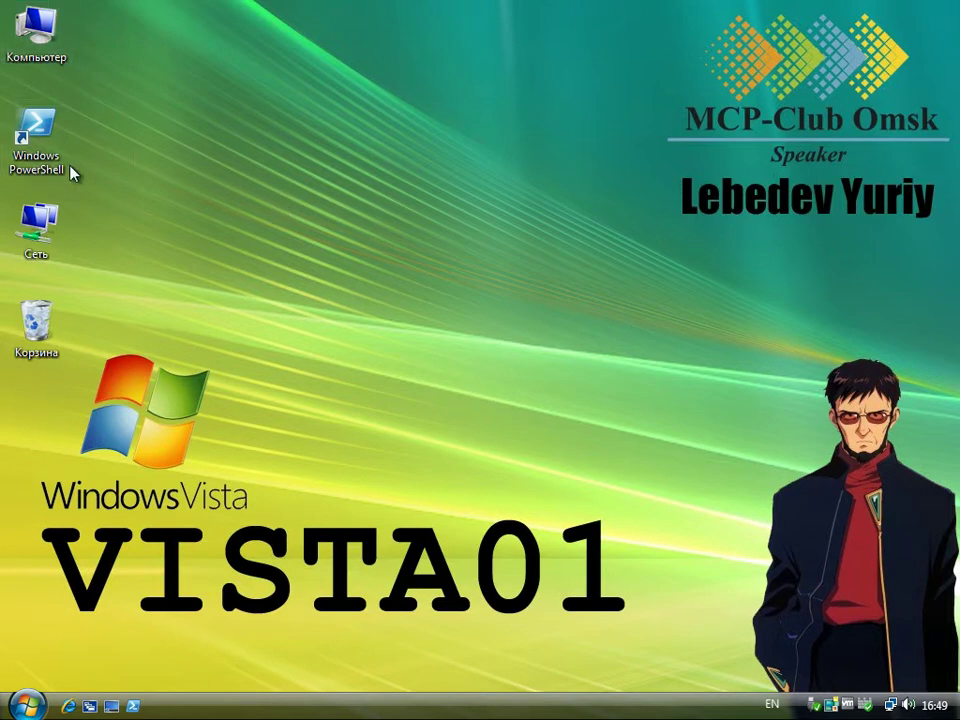
- From VISTA01, create a folder with the default name Новая папка in VISTA03's Public share
double_click(56, 227)
double_click(339, 281)
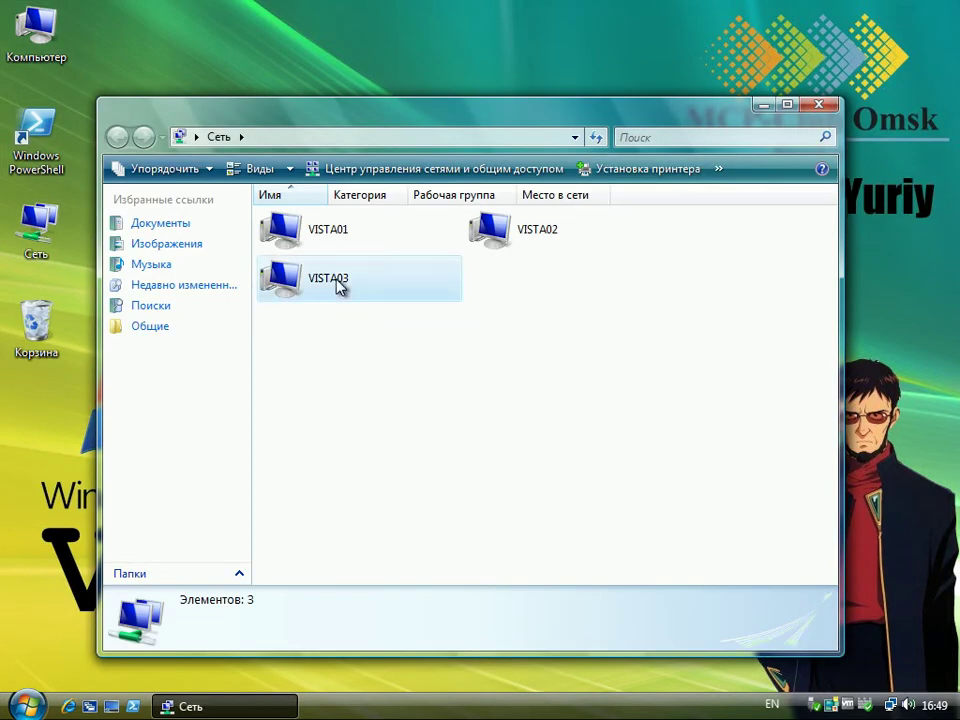
double_click(313, 236)
right_click(386, 405)
mouse_move(484, 622)
left_click(686, 450)
left_click(600, 415)
left_click(325, 333)
left_click(411, 409)
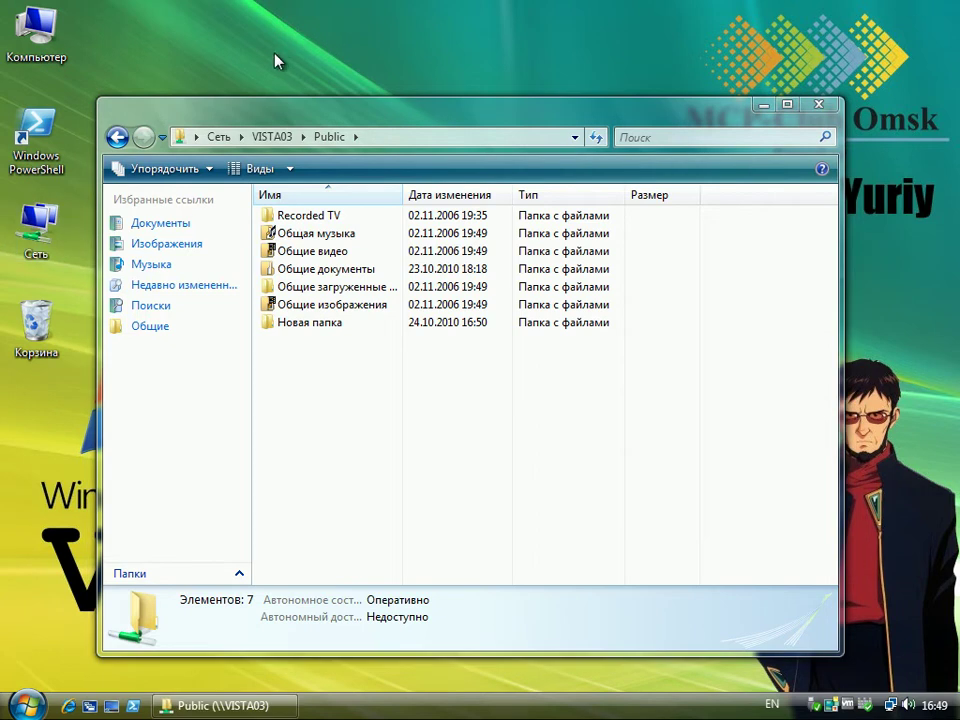
key("alt+F4")
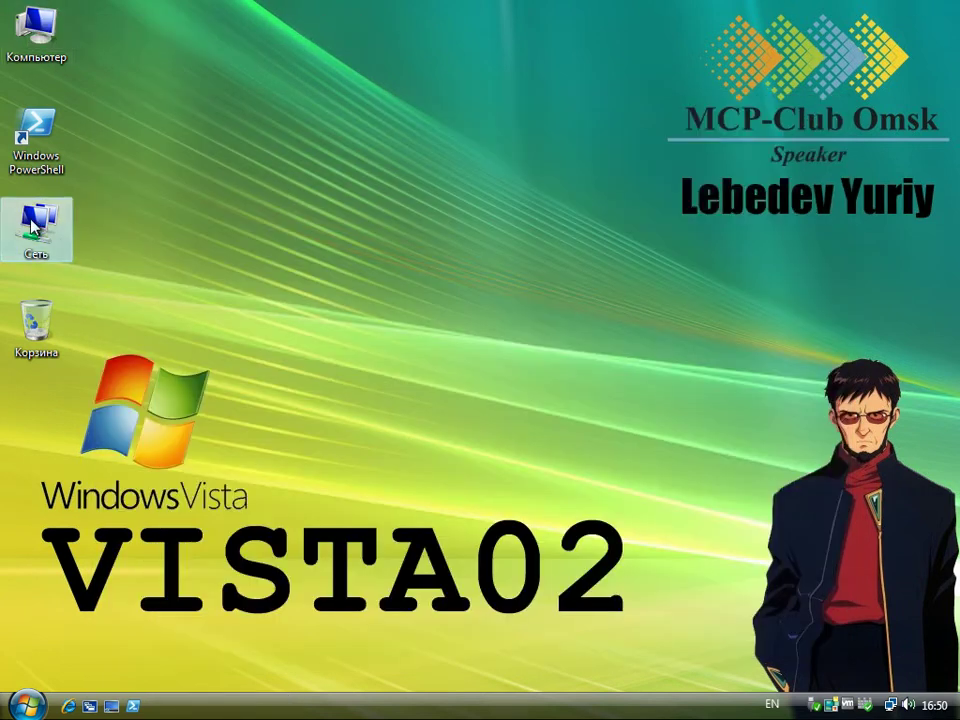
- From VISTA02, rename Новая папка in VISTA03's Public share to 'Folder'
double_click(36, 222)
left_click_drag(540, 57, 652, 31)
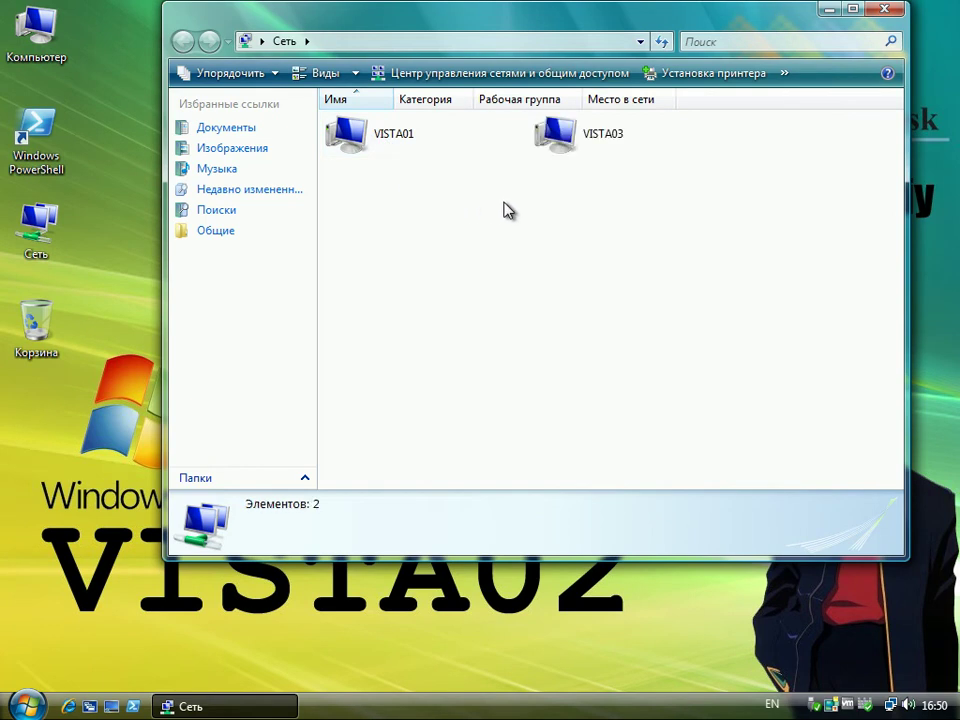
double_click(566, 150)
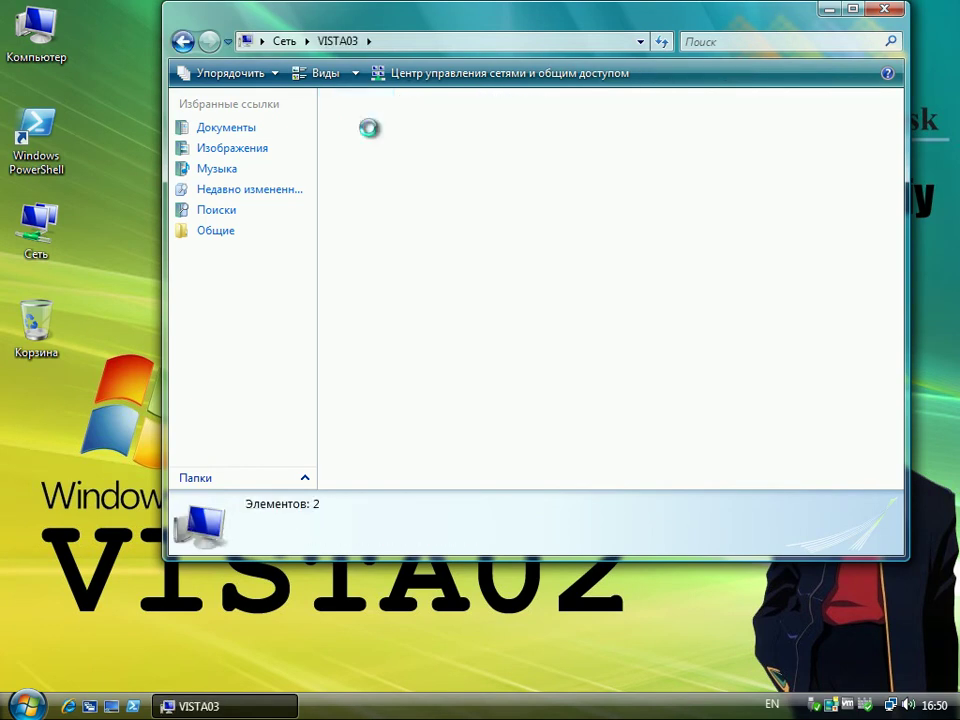
double_click(362, 133)
left_click(386, 140)
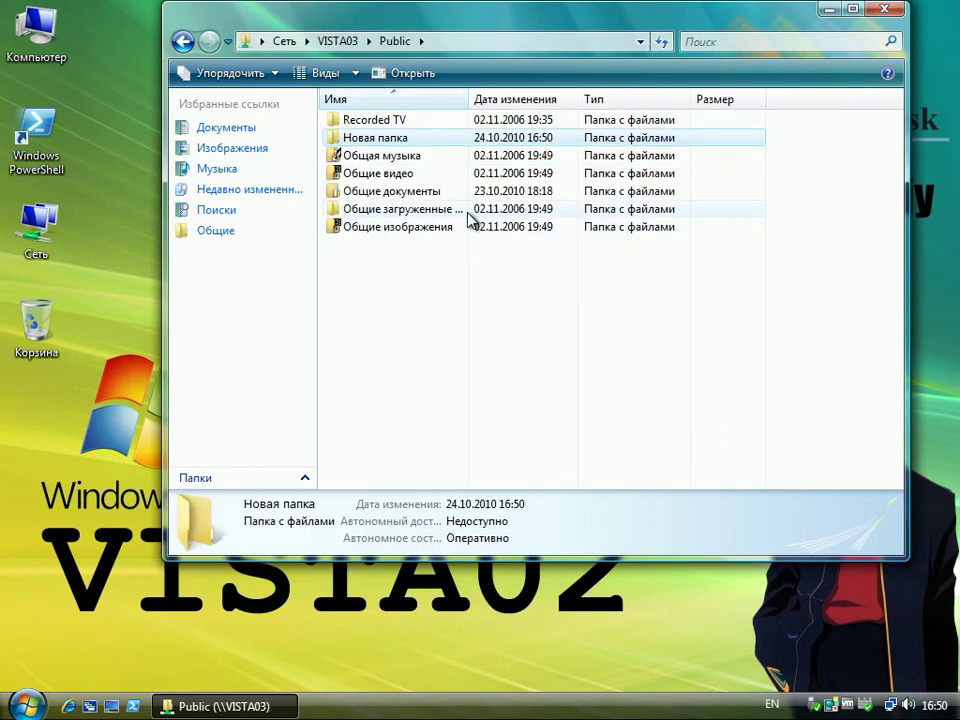
key("F2")
type("Fo")
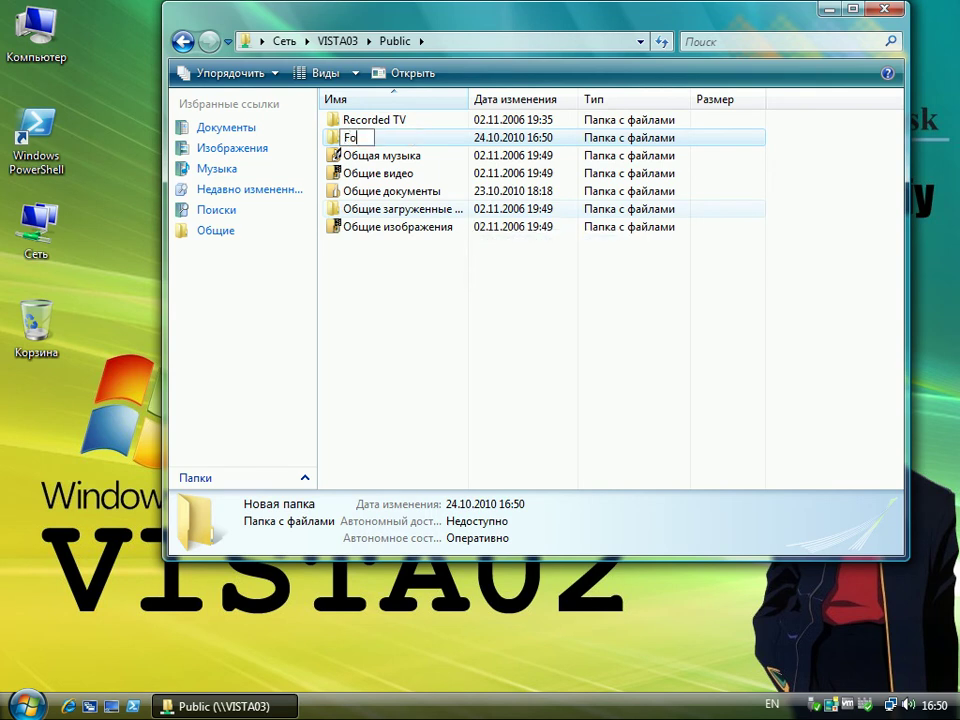
type("lder")
key("Return")
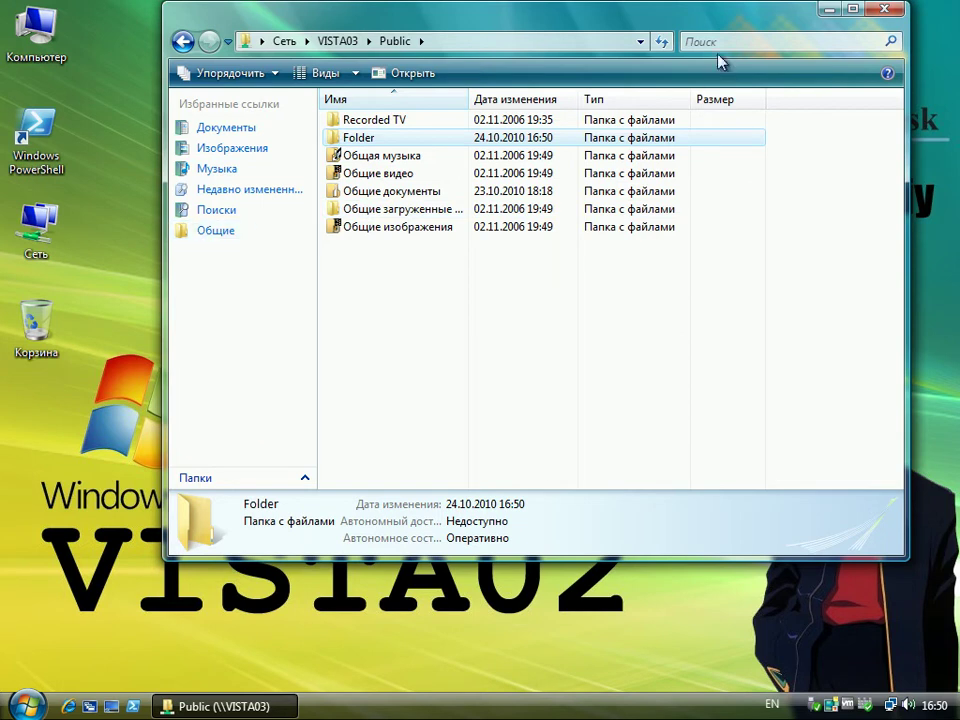
key("alt+F4")
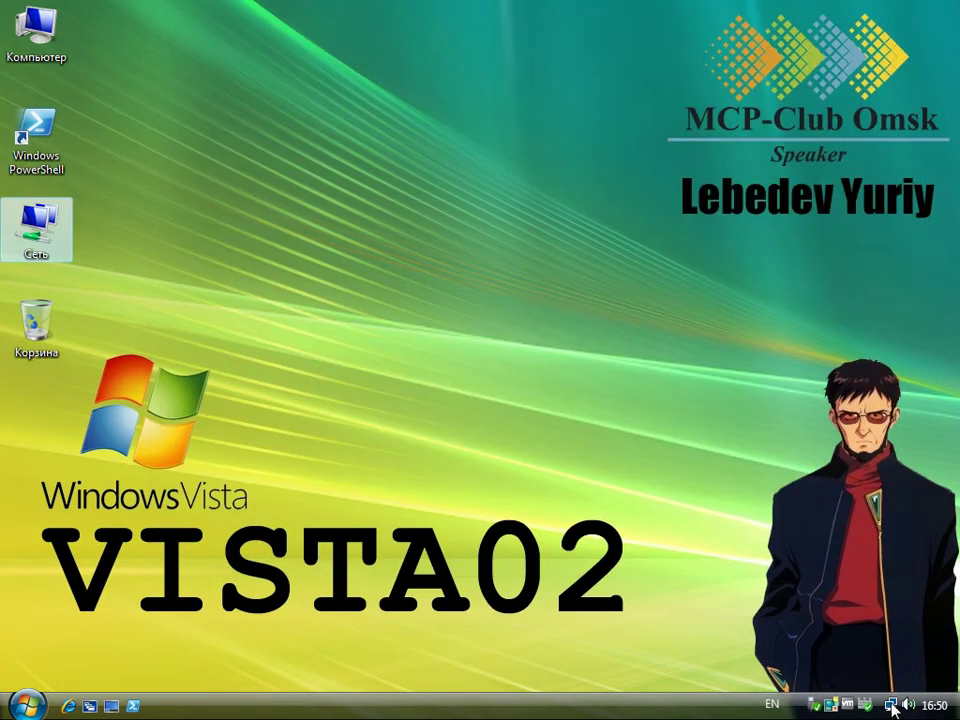
- Open the full network map in Network and Sharing Center and browse vista03's shares
left_click(891, 705)
left_click(853, 681)
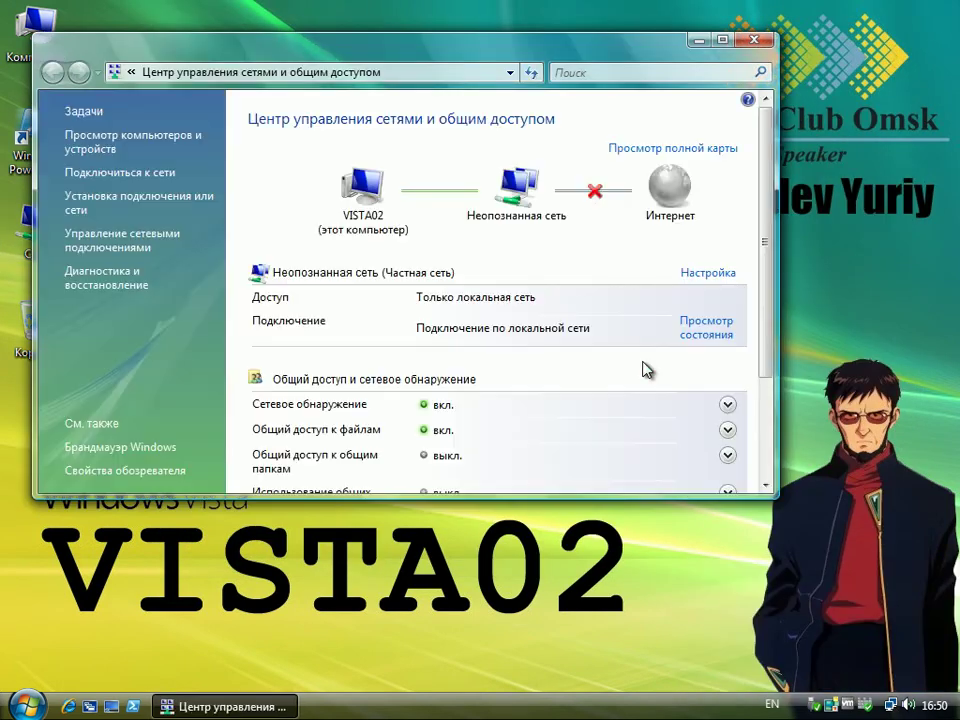
left_click(694, 149)
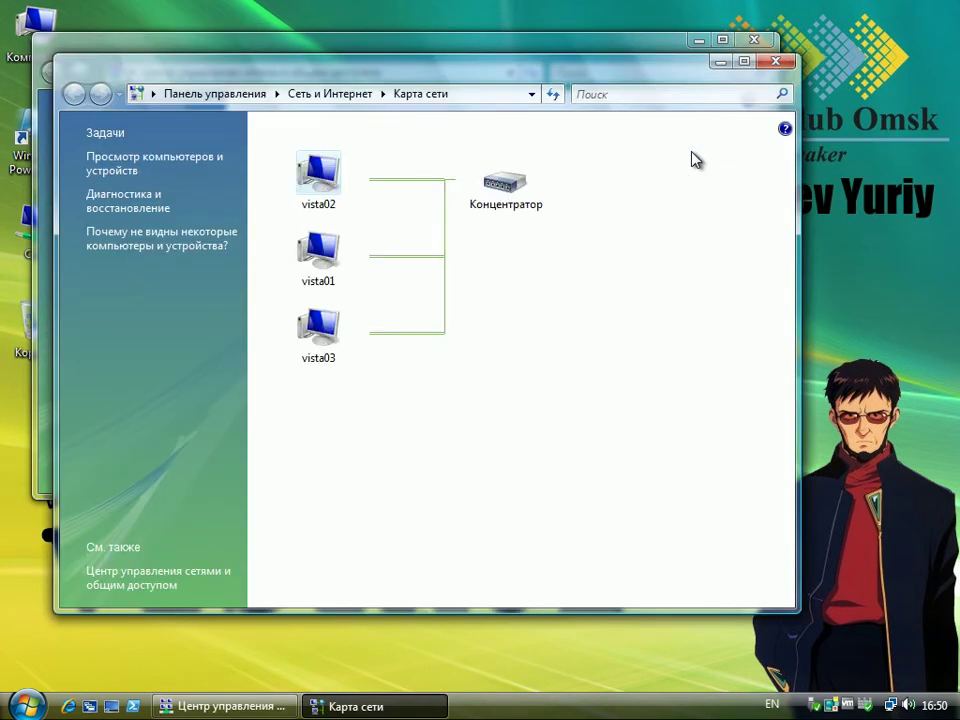
double_click(317, 326)
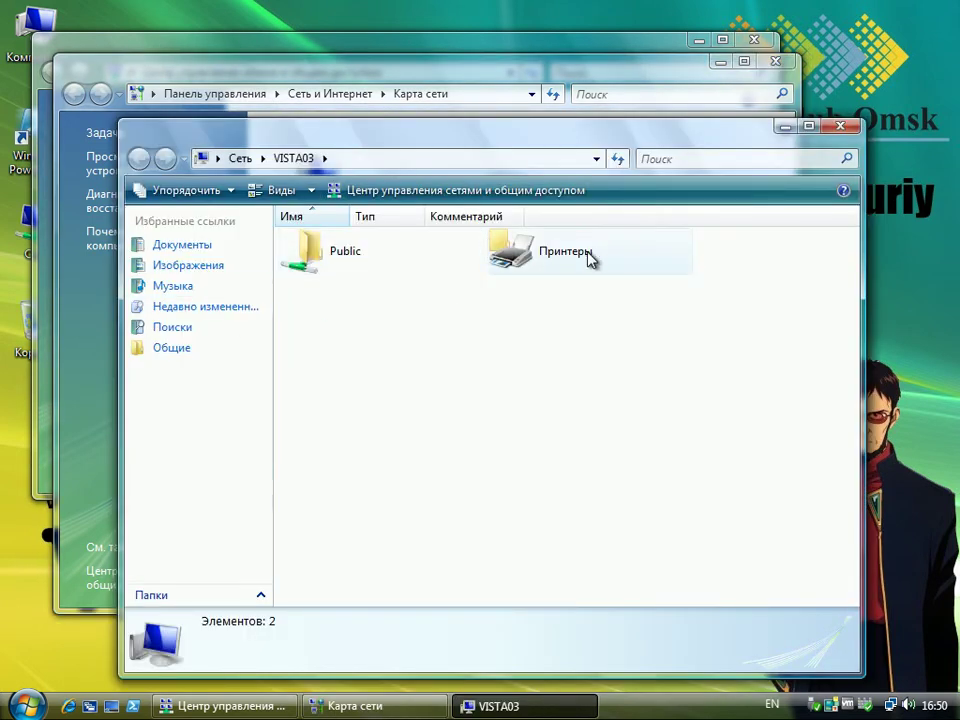
- Close the VISTA03, network map, Network and Sharing Center and Public folder windows
left_click(841, 126)
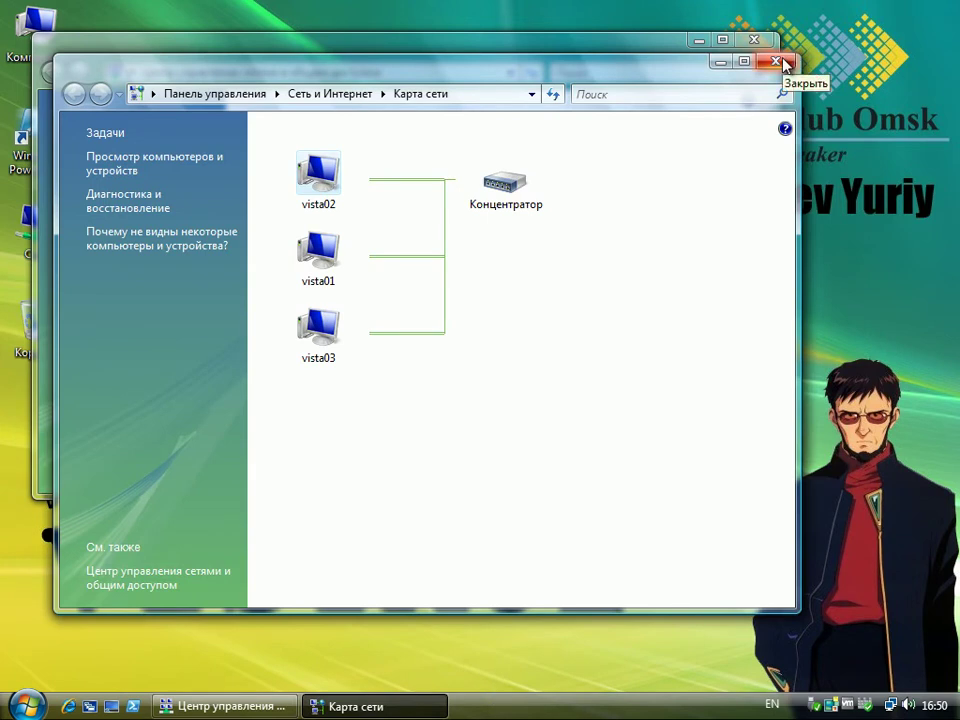
left_click(784, 63)
left_click(763, 40)
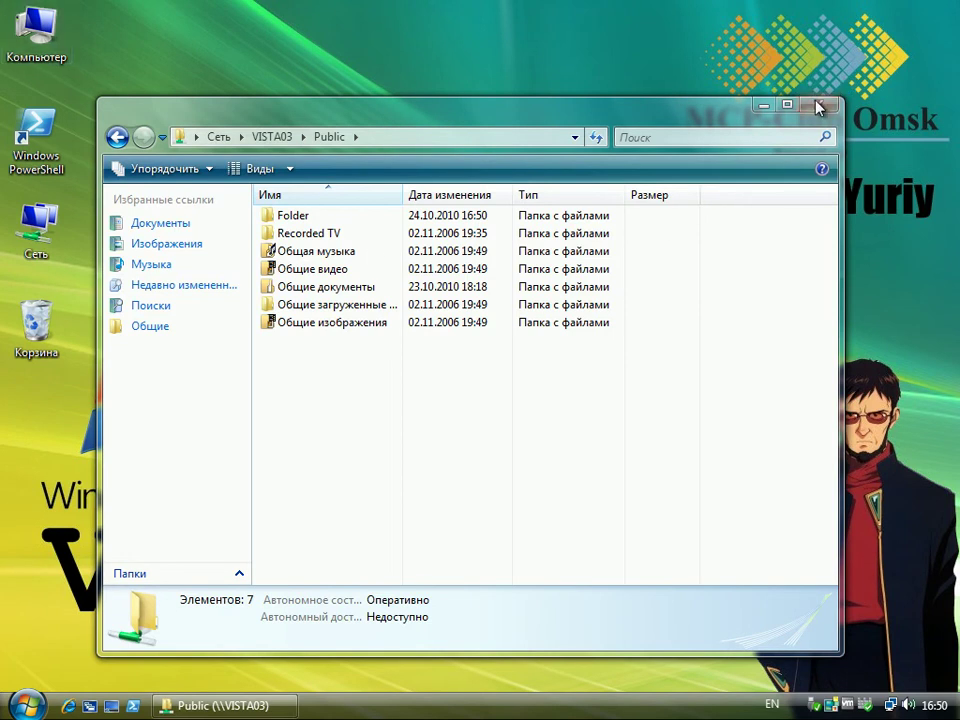
left_click(819, 103)
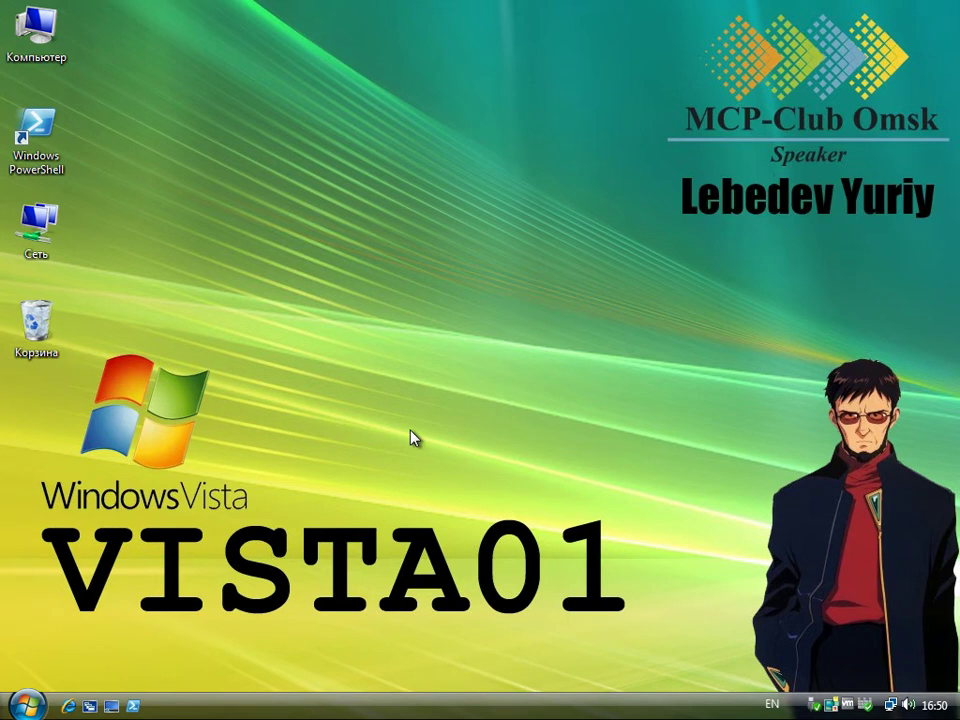
- Switch user from the Start menu and sign in to the other account with its password
left_click(28, 704)
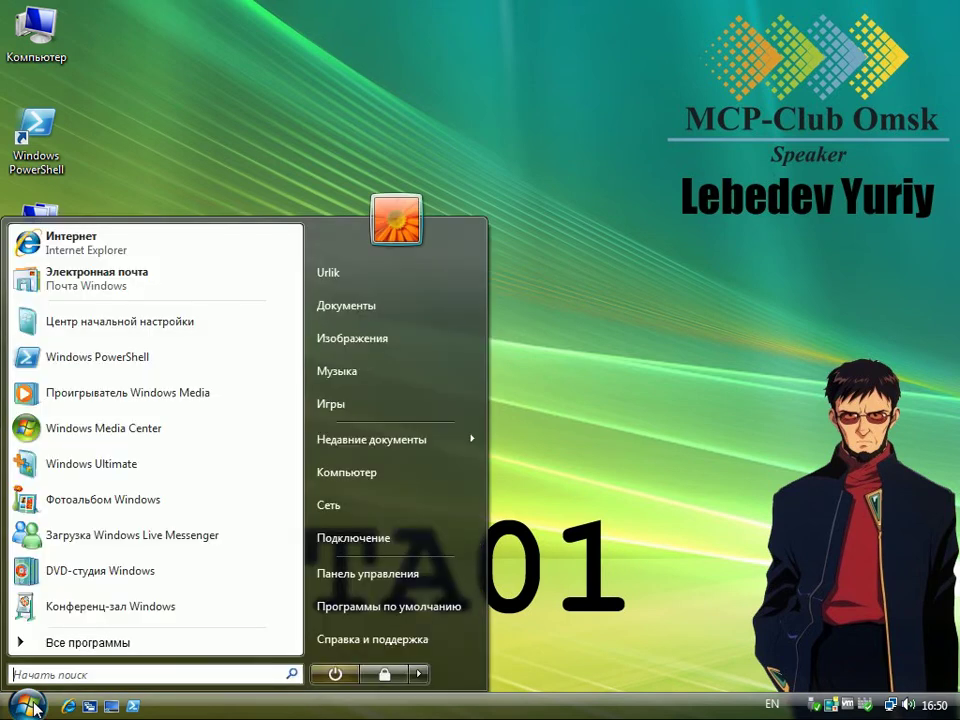
left_click(419, 675)
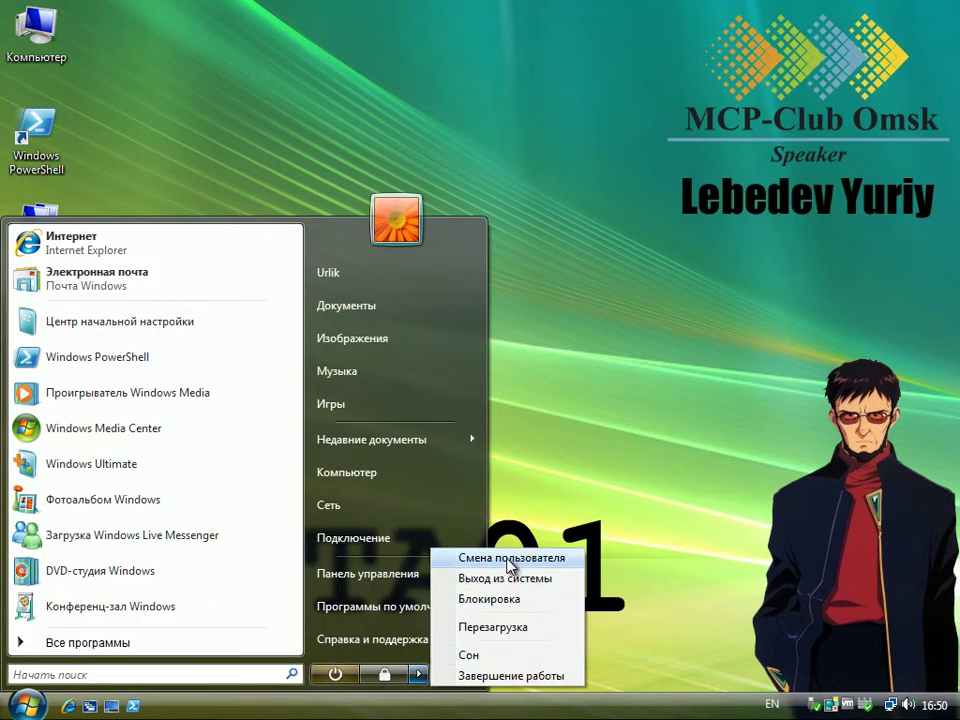
left_click(507, 558)
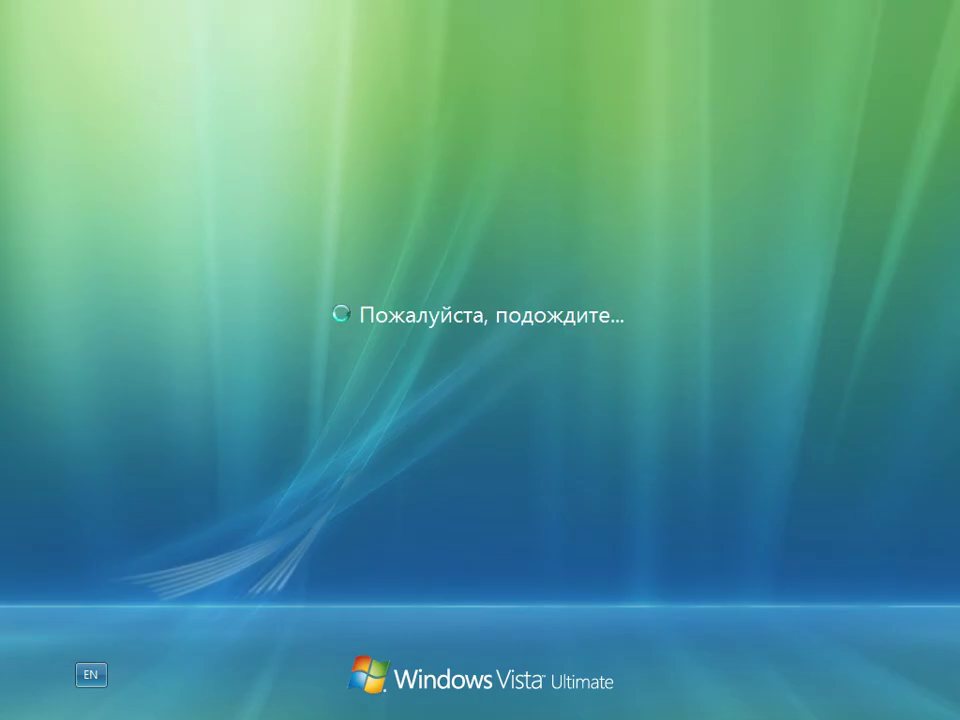
left_click(565, 428)
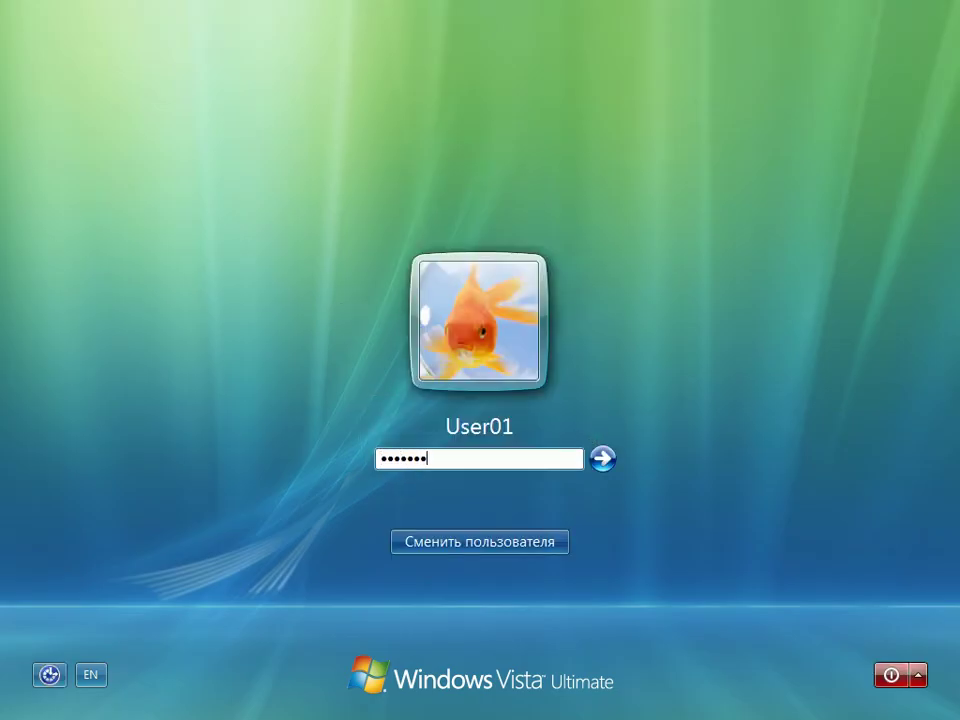
key("Return")
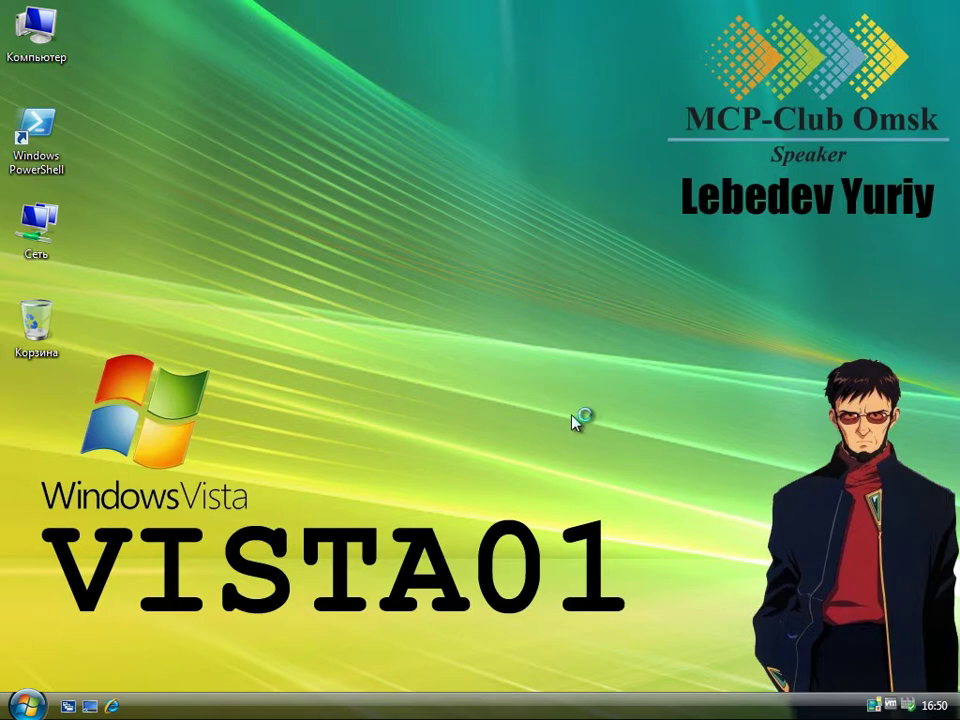
- Open VISTA03 from Сеть and log in with another account's user name and password
double_click(45, 230)
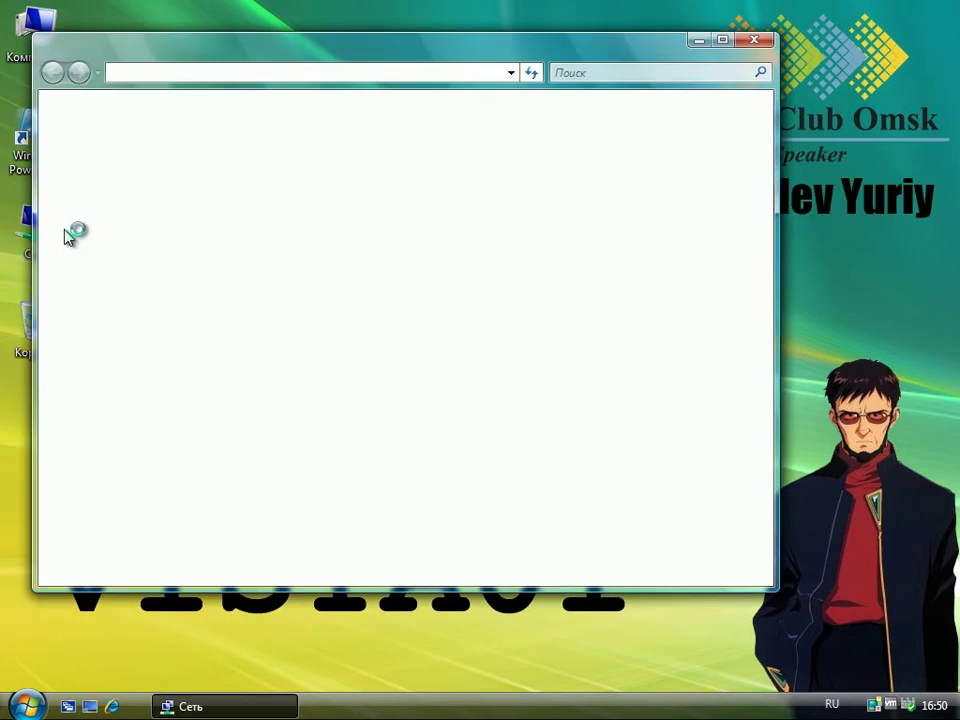
double_click(239, 211)
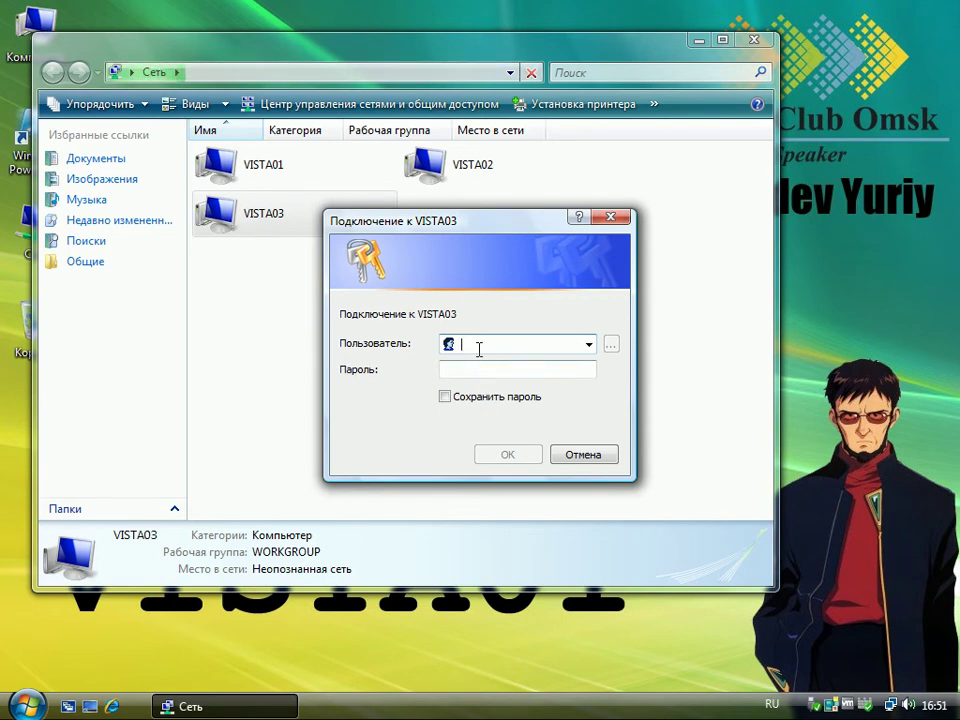
type("Гкдшл")
key("Tab")
key("shift+Tab")
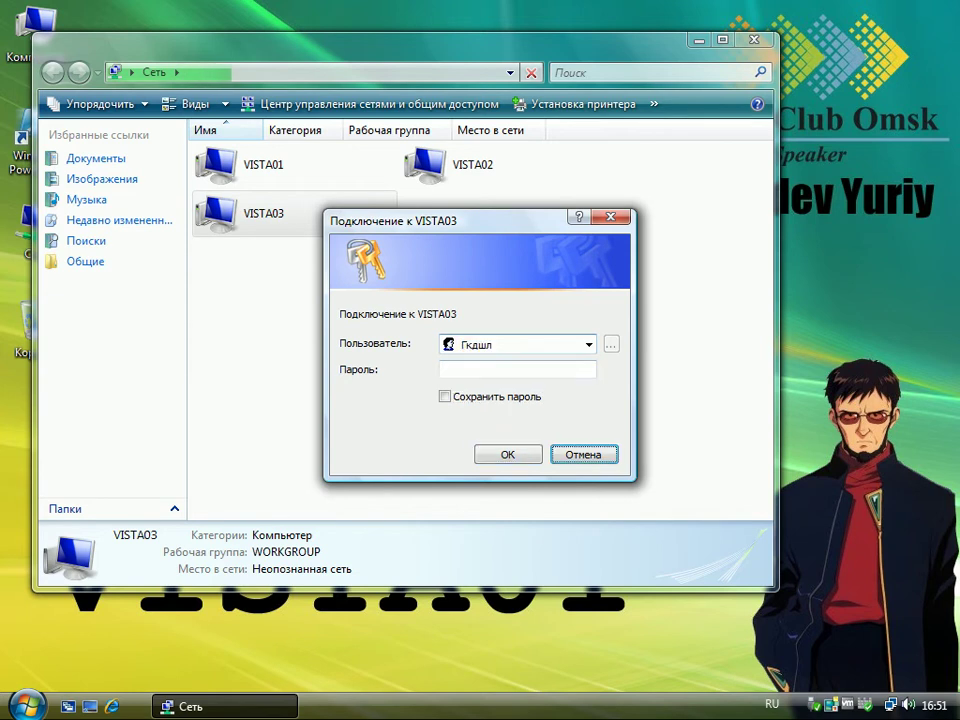
key("alt+shift")
type("Urlik")
key("Tab")
type("123456")
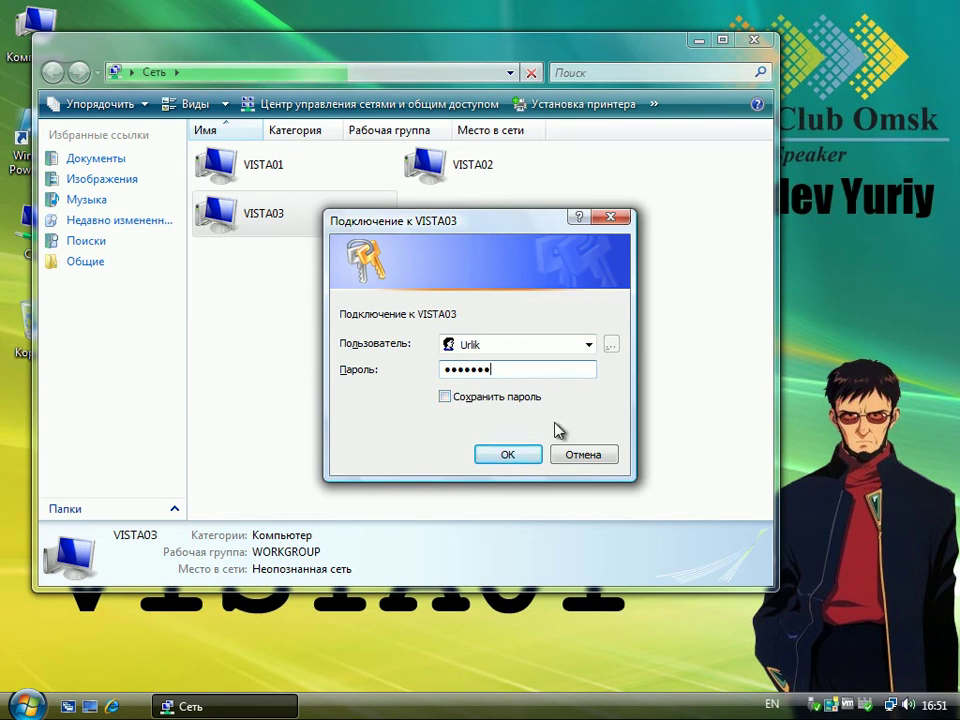
left_click(528, 456)
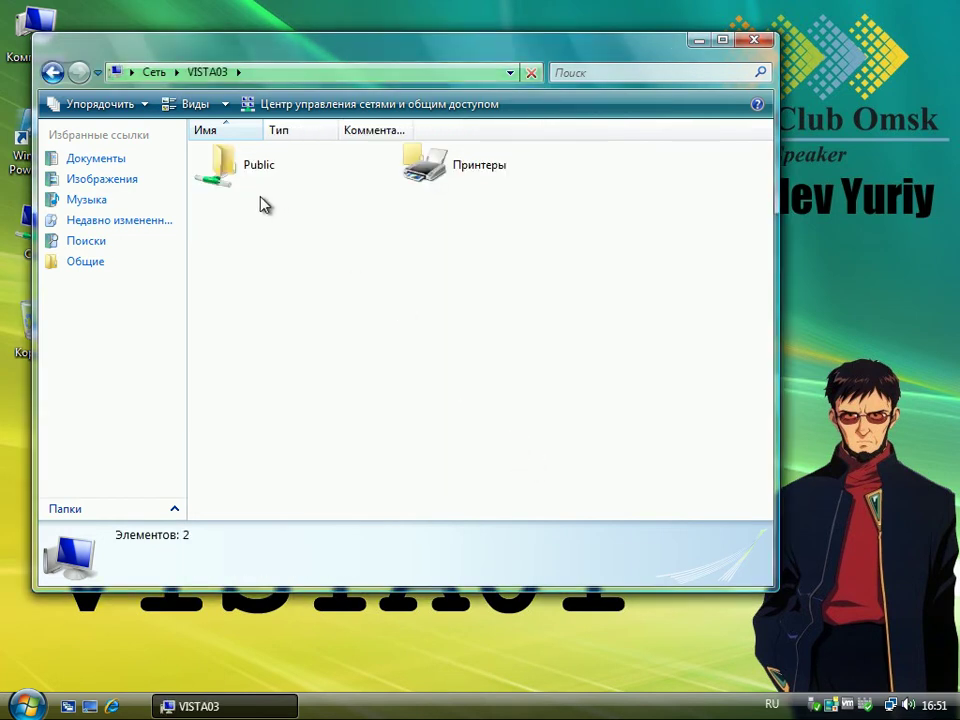
- In VISTA03's Public share, rename Folder to Folder2
double_click(242, 174)
left_click(237, 155)
key("F2")
key("End")
type("2")
key("Return")
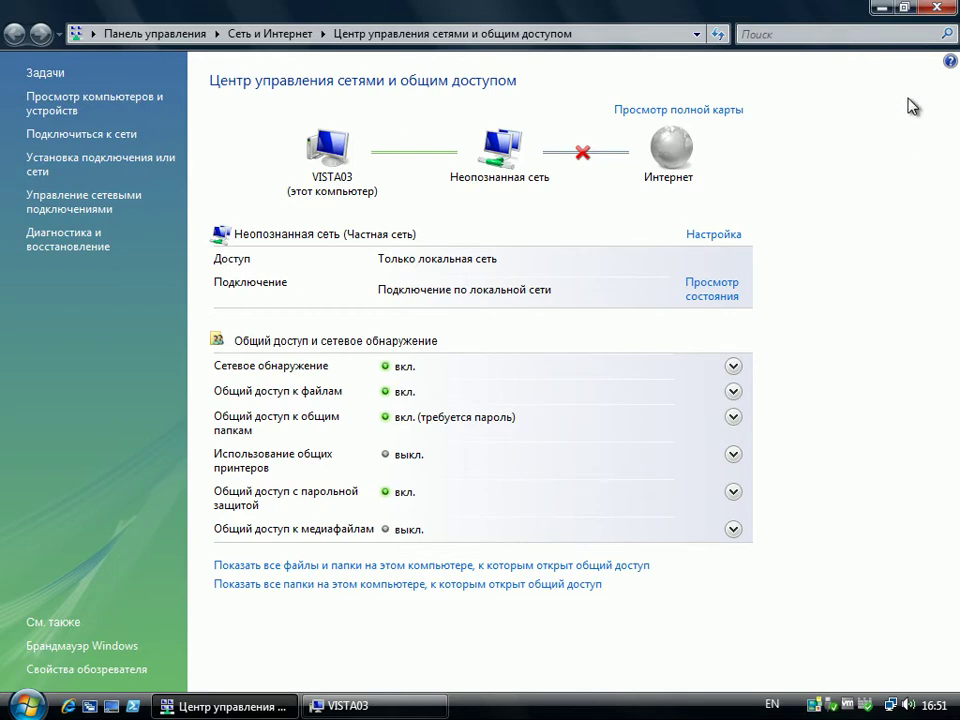
- Show VISTA03's shares and its \\VISTA03 path, then minimize both the Explorer and sharing center windows
left_click(337, 589)
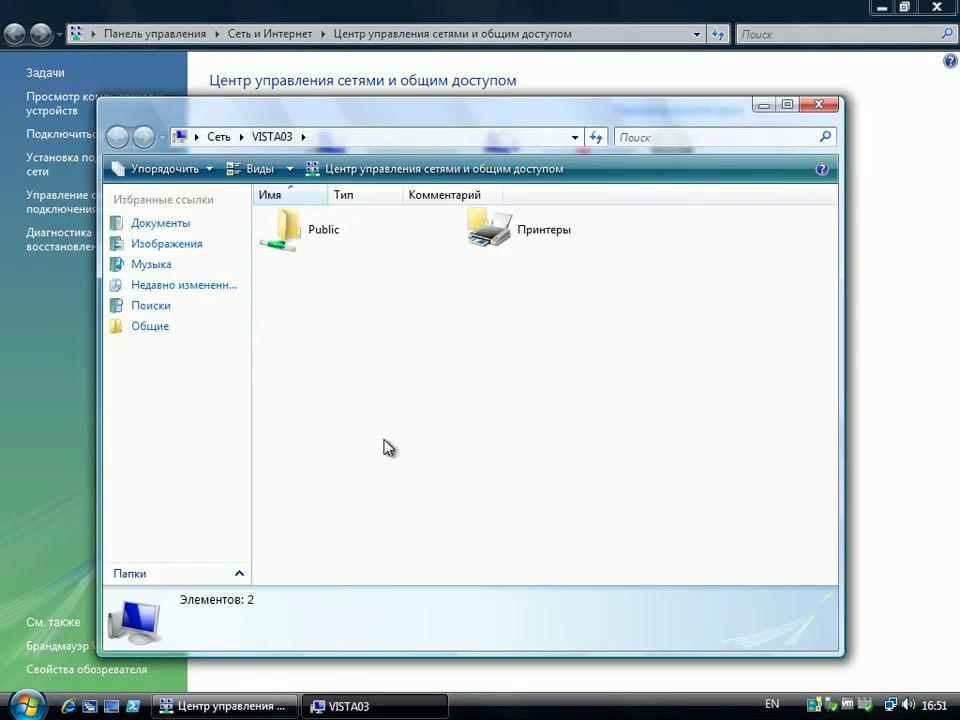
left_click(238, 138)
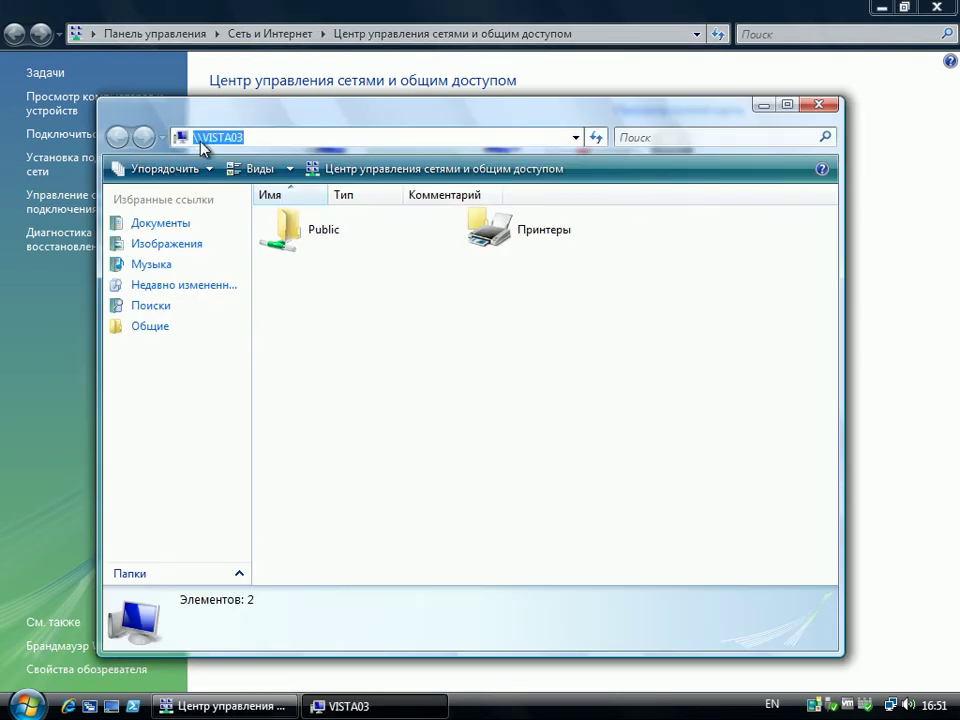
left_click(199, 139)
left_click(766, 106)
left_click(878, 7)
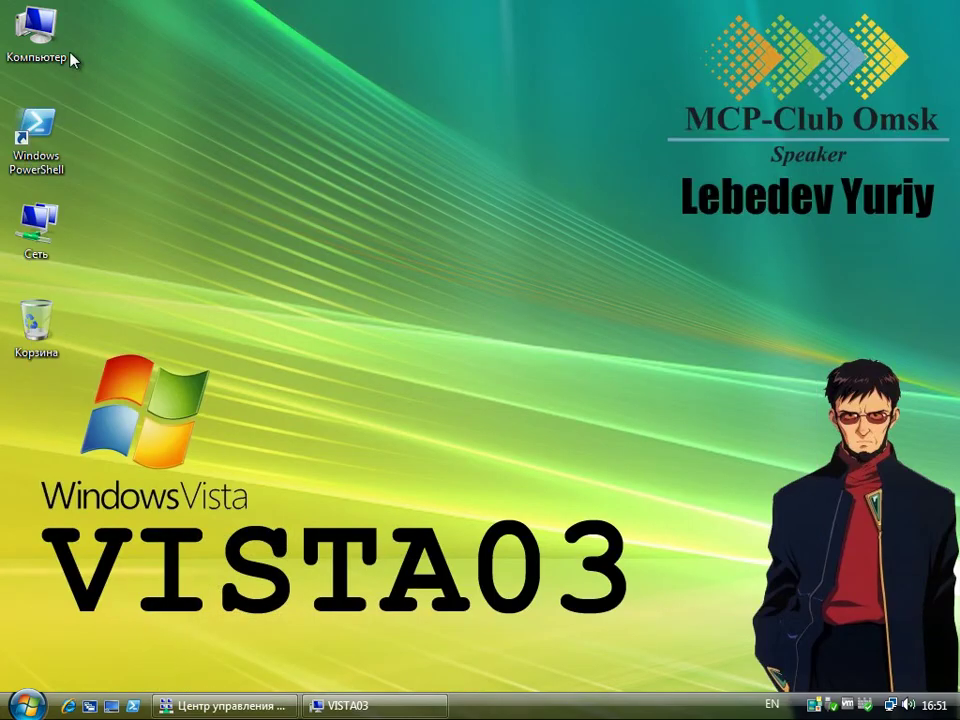
- Delete Folder2 from C:\Пользователи\Общие, confirming the deletion
double_click(40, 45)
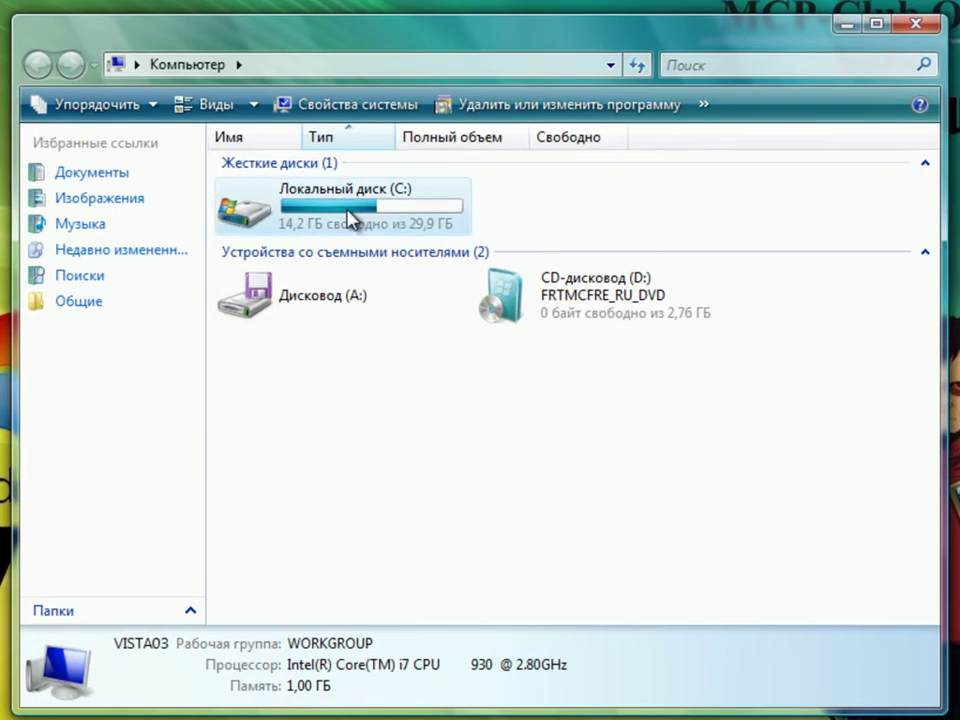
double_click(350, 220)
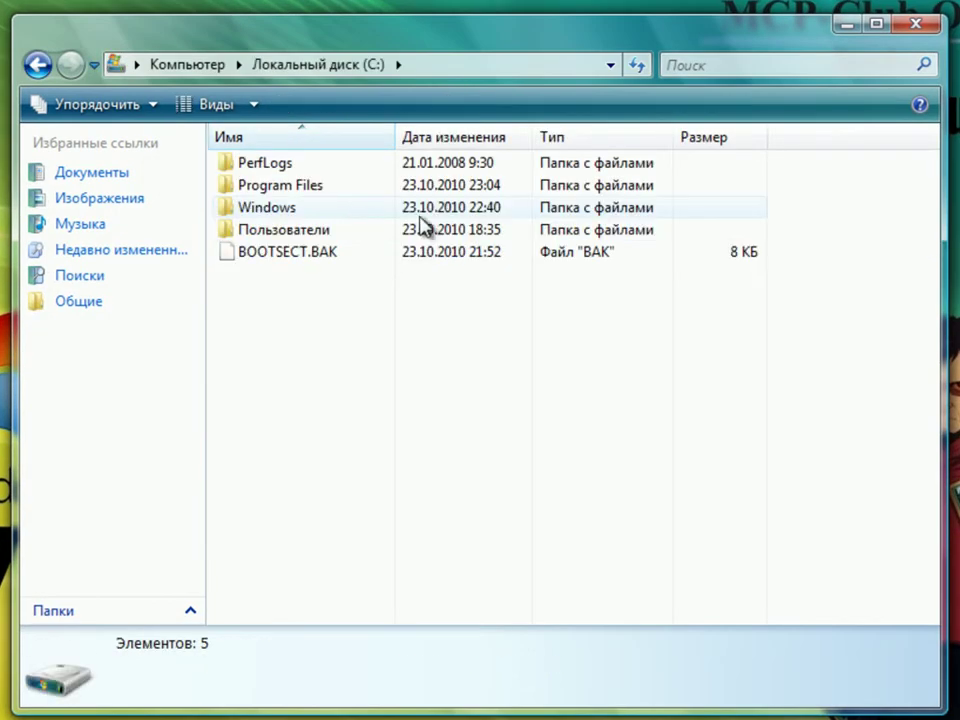
double_click(354, 229)
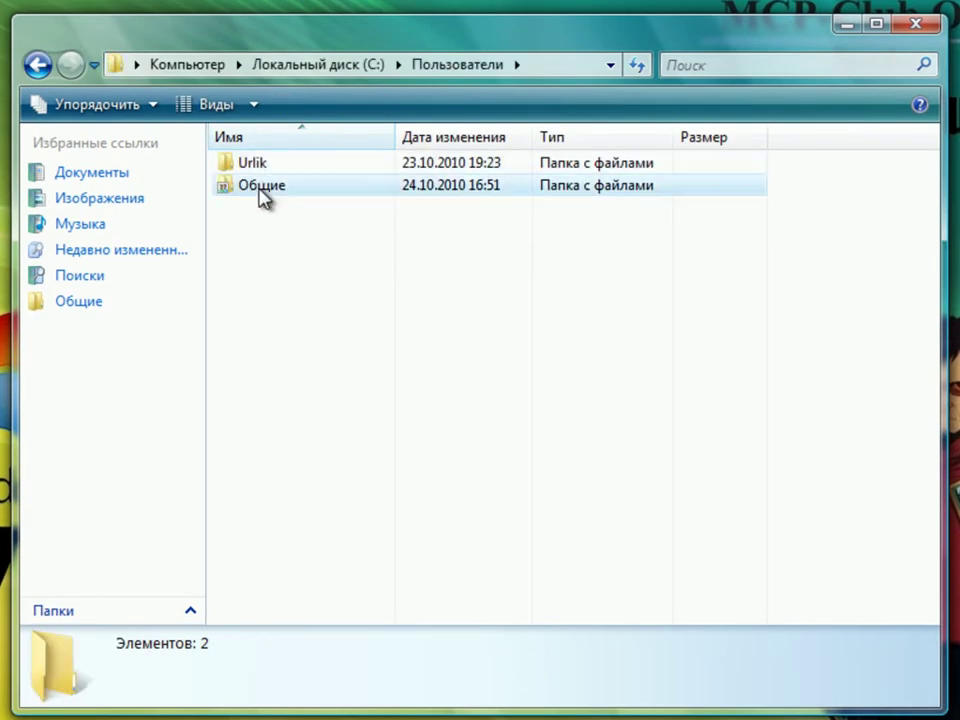
double_click(260, 186)
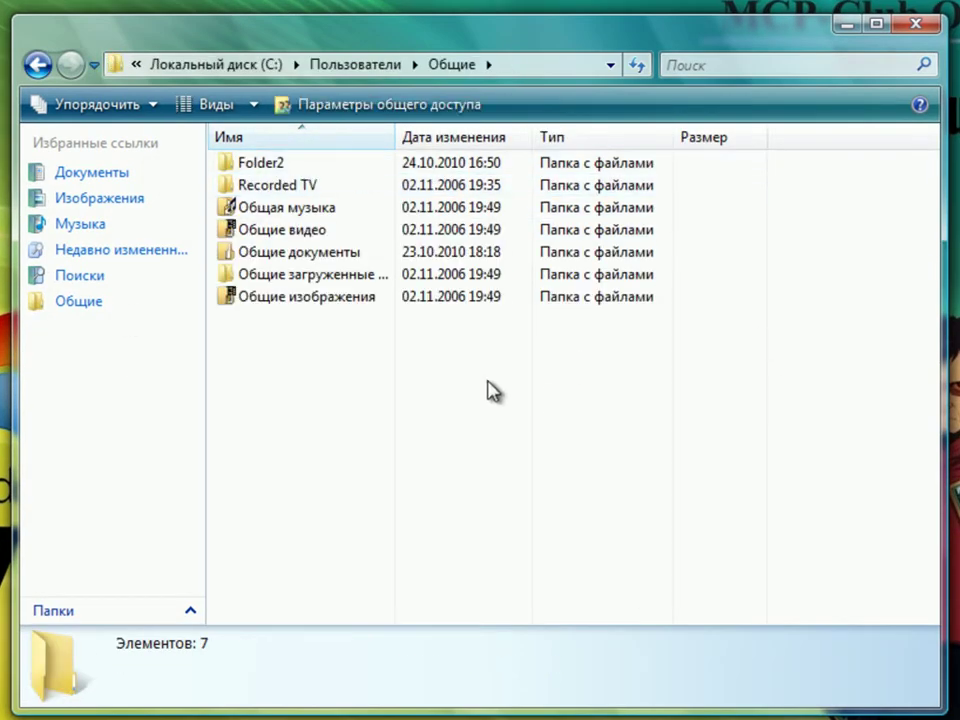
left_click(270, 166)
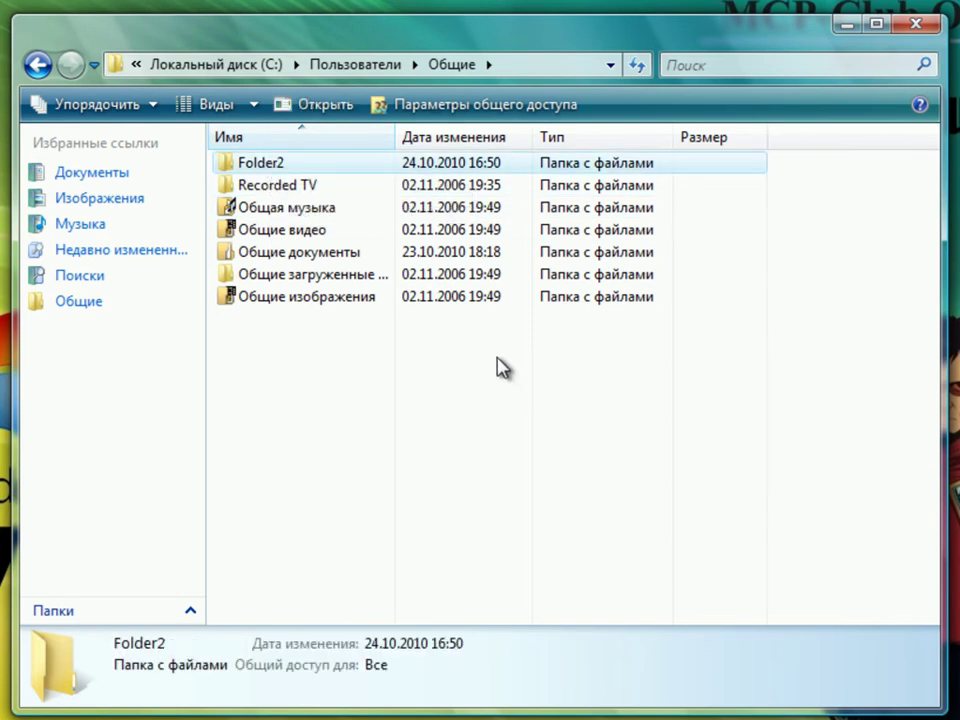
key("Delete")
key("Return")
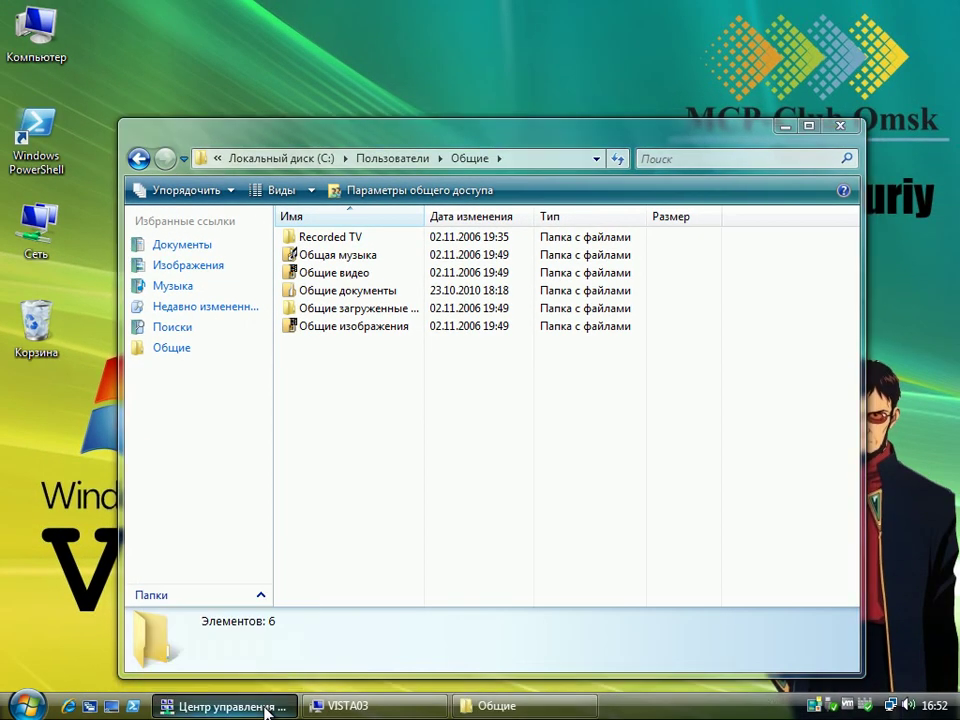
- Set public folder sharing to 'Отключить общий доступ', apply and approve UAC, then close the window
left_click(225, 706)
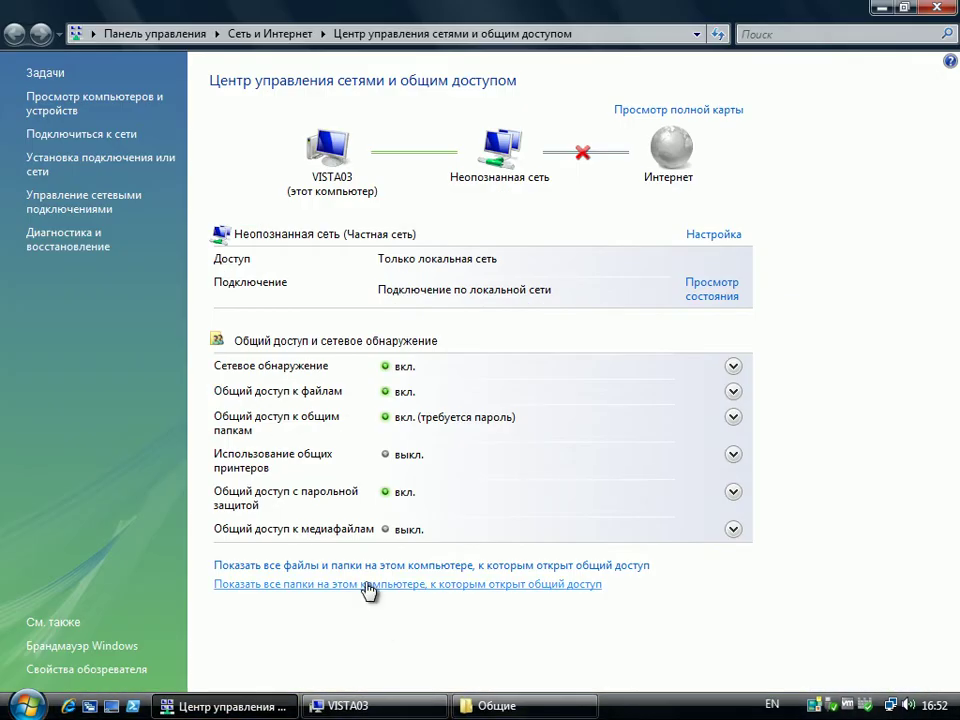
left_click(416, 424)
left_click(239, 536)
left_click(705, 565)
left_click(536, 389)
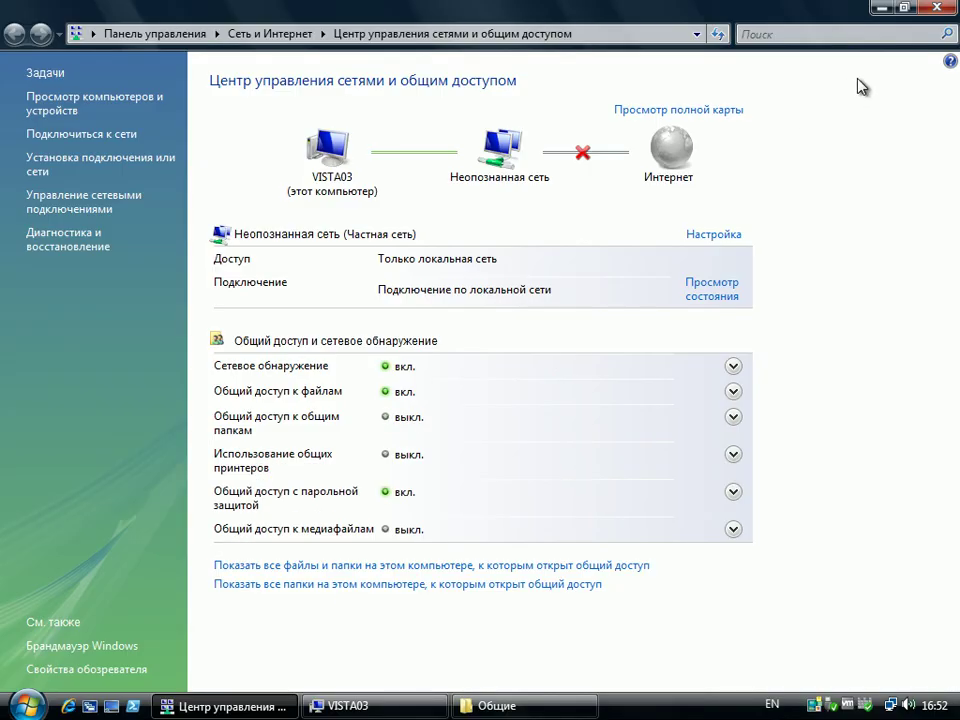
left_click(940, 9)
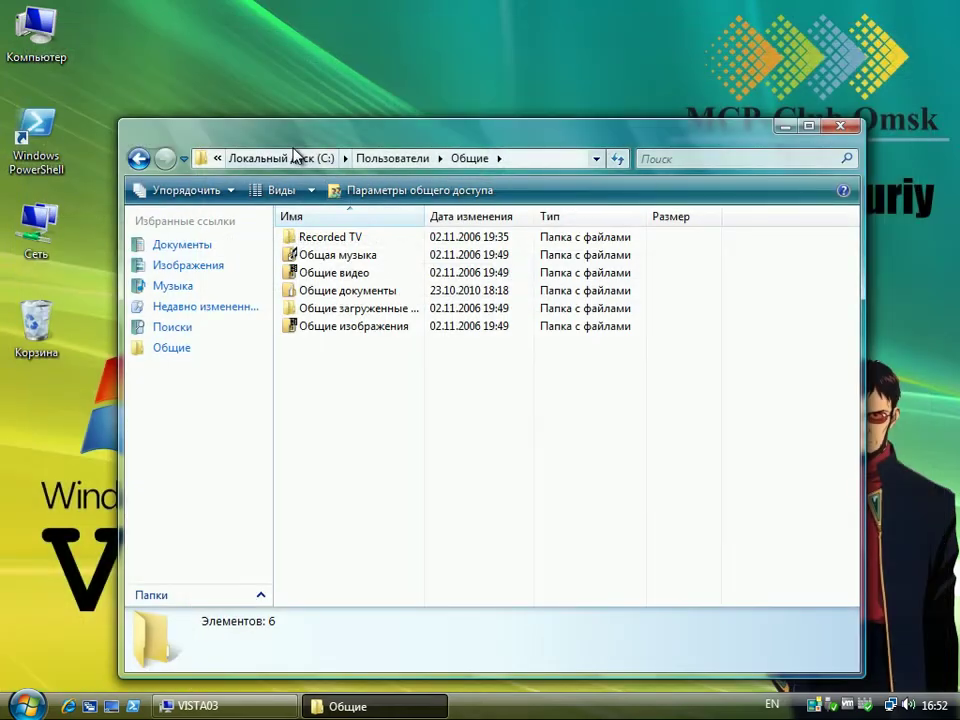
- Make a new folder at the root of Локальный диск (C:) and name it Share1
left_click(275, 160)
right_click(329, 385)
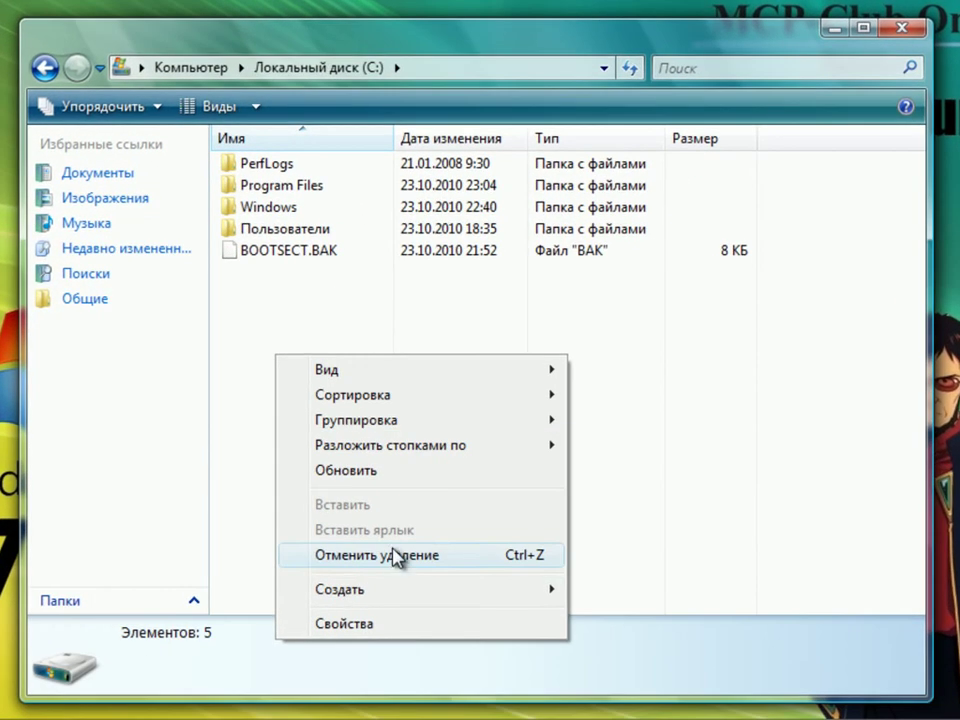
mouse_move(444, 590)
left_click(606, 596)
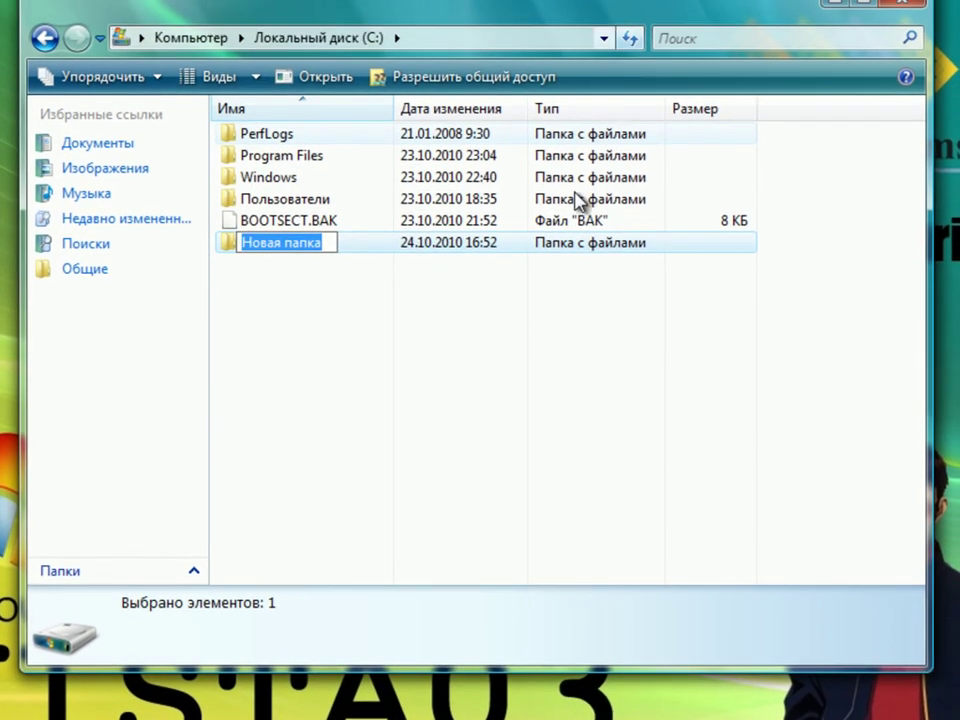
left_click_drag(556, 670, 555, 519)
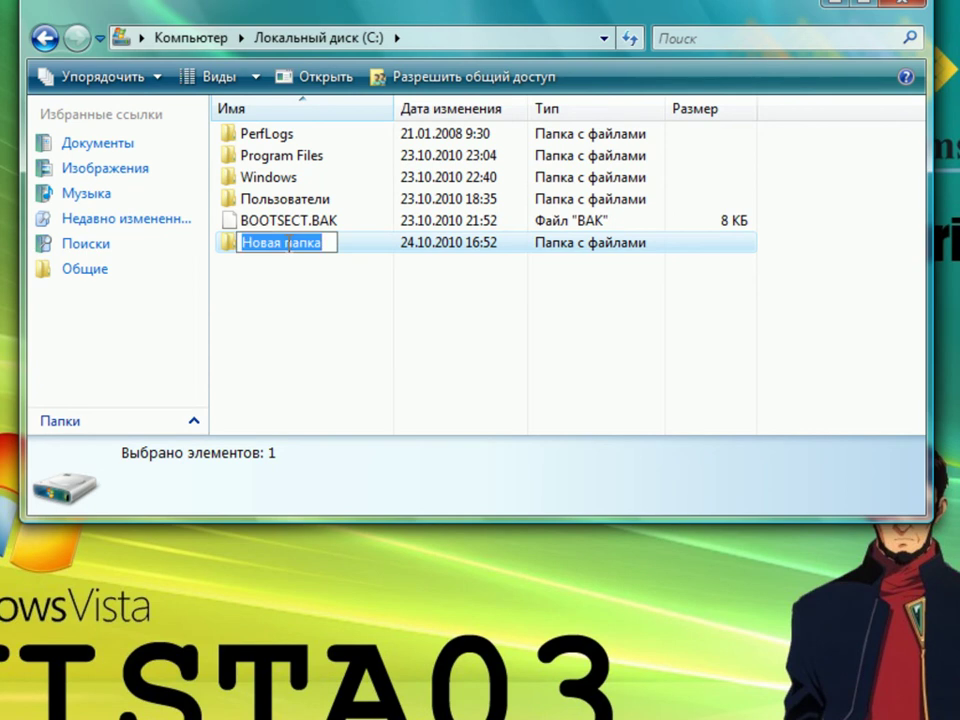
type("Share1")
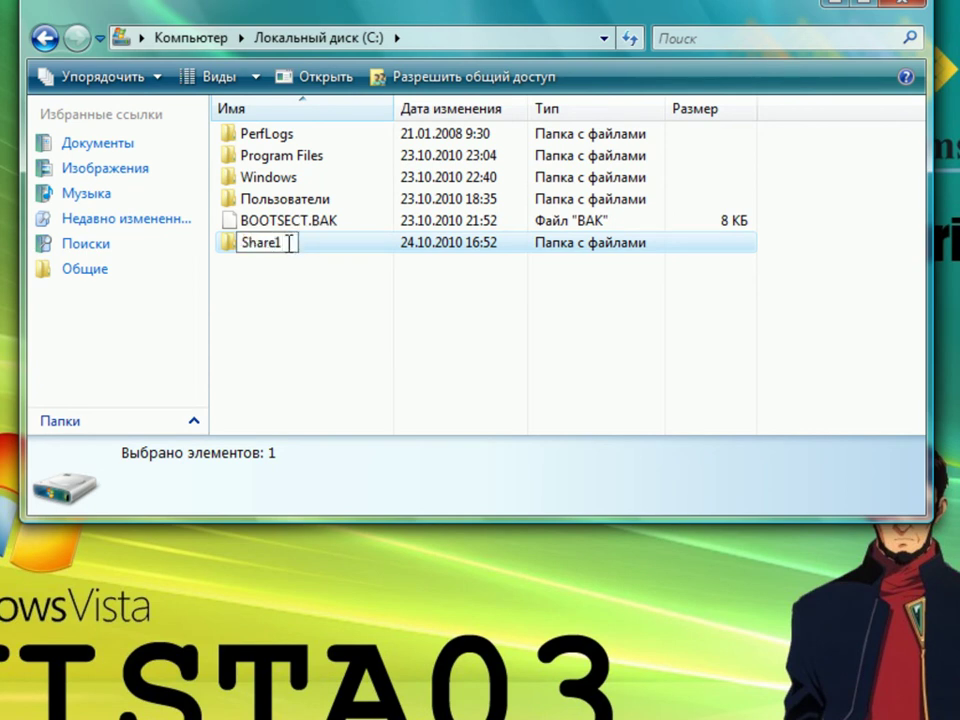
key("Return")
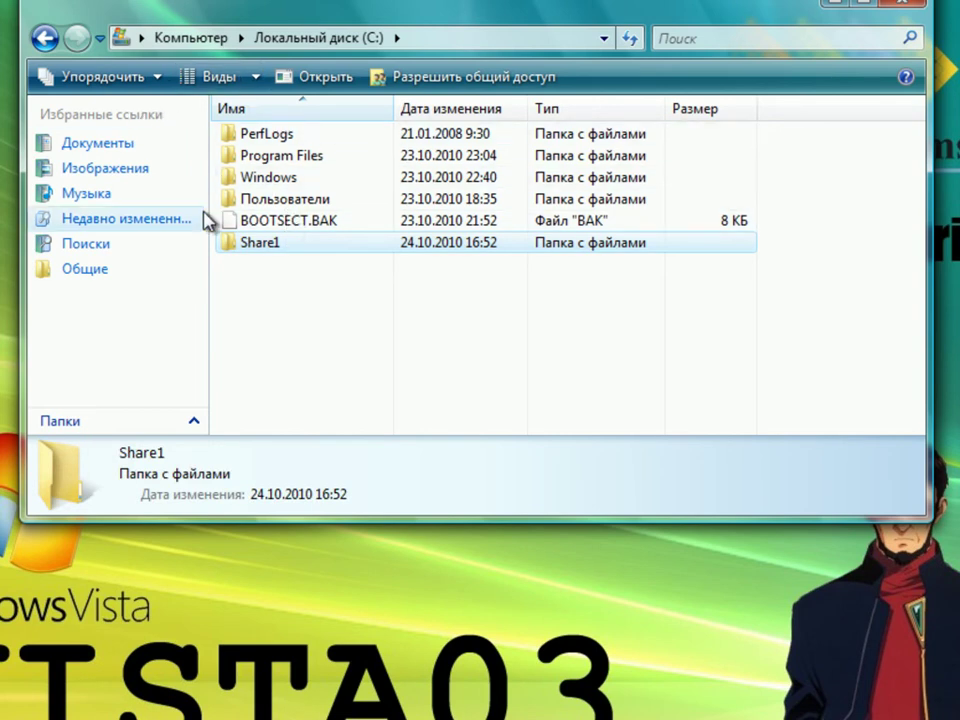
right_click(259, 243)
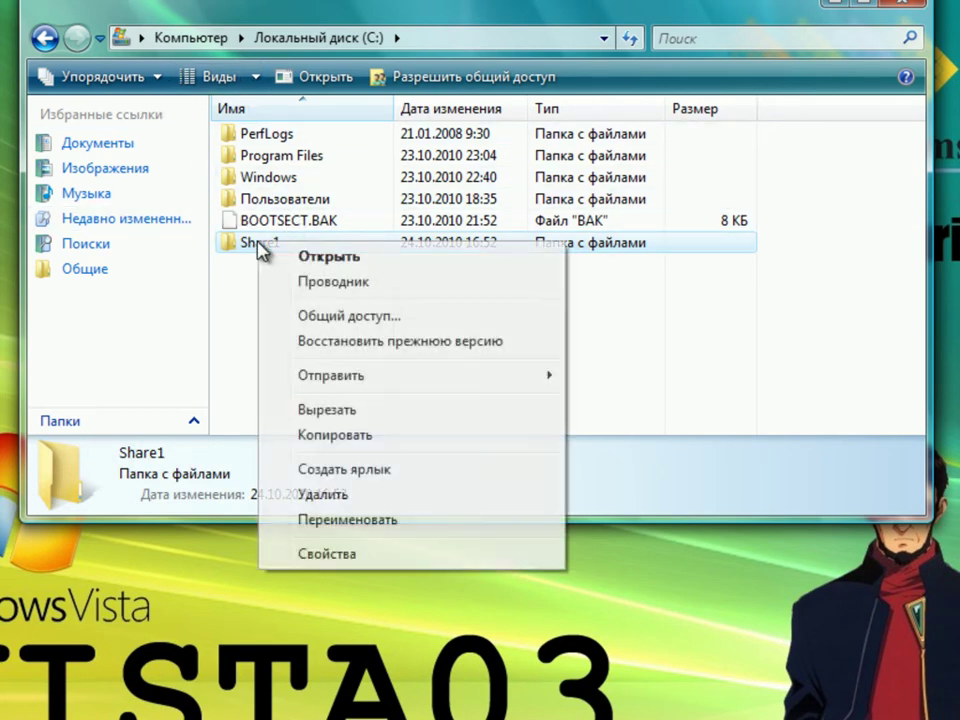
- Share Share1 with the file-sharing wizard, keeping owner permissions and approving UAC, as \\VISTA03\Share1
left_click(370, 318)
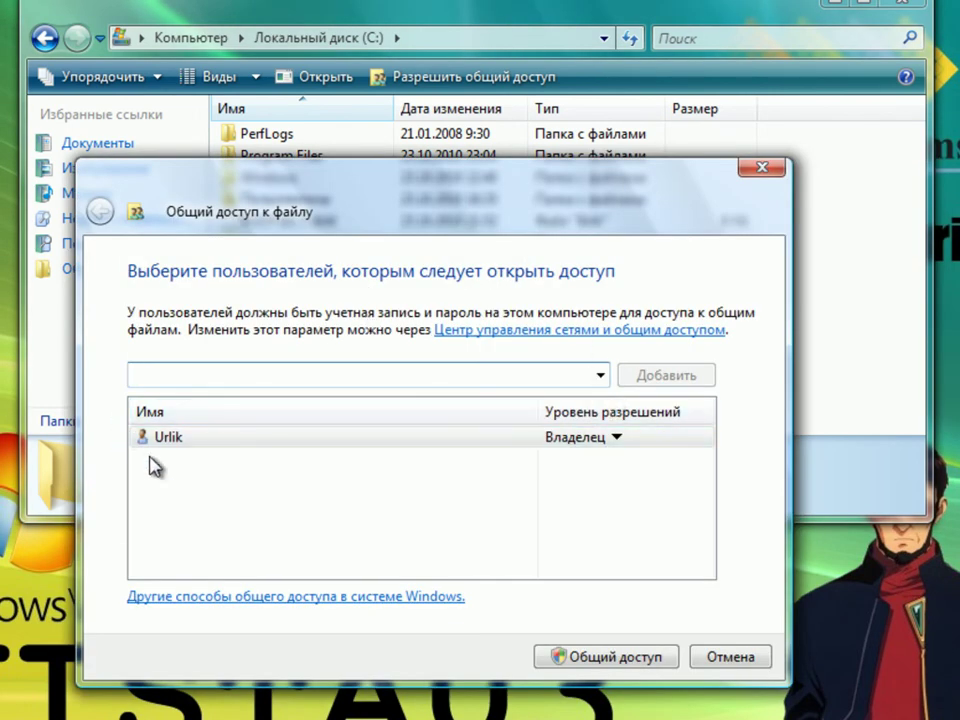
left_click(620, 439)
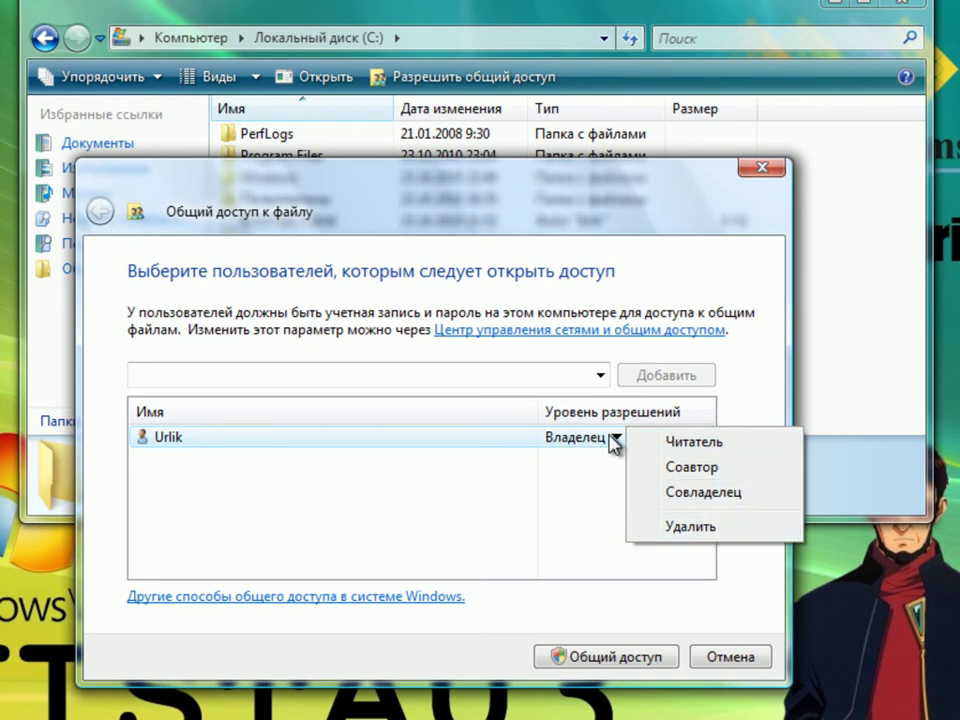
left_click(461, 528)
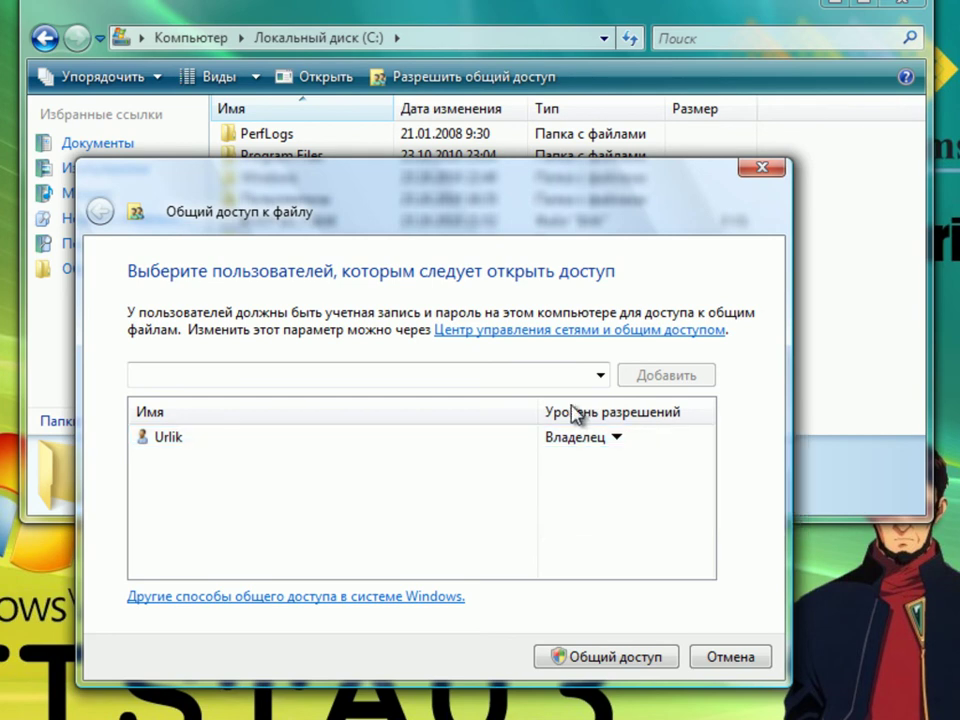
left_click(606, 658)
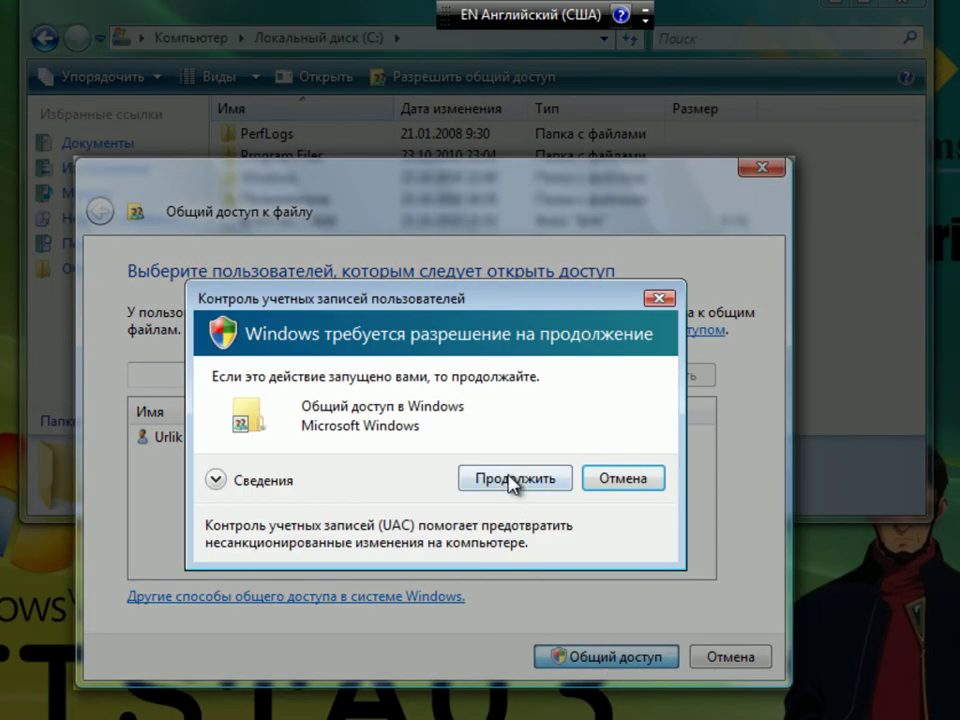
left_click(512, 482)
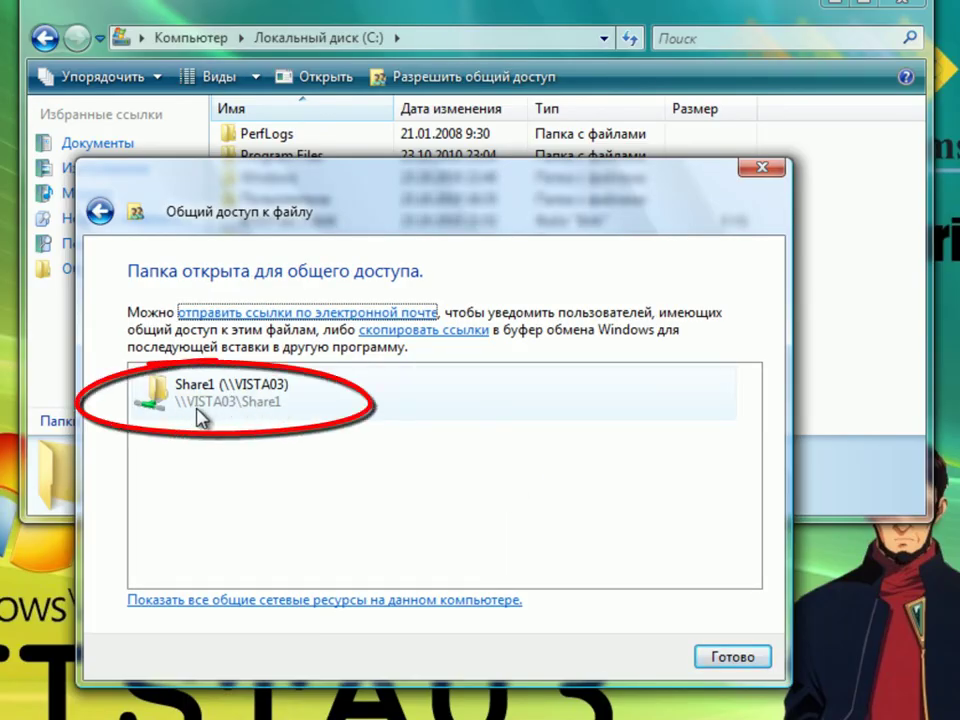
left_click(715, 658)
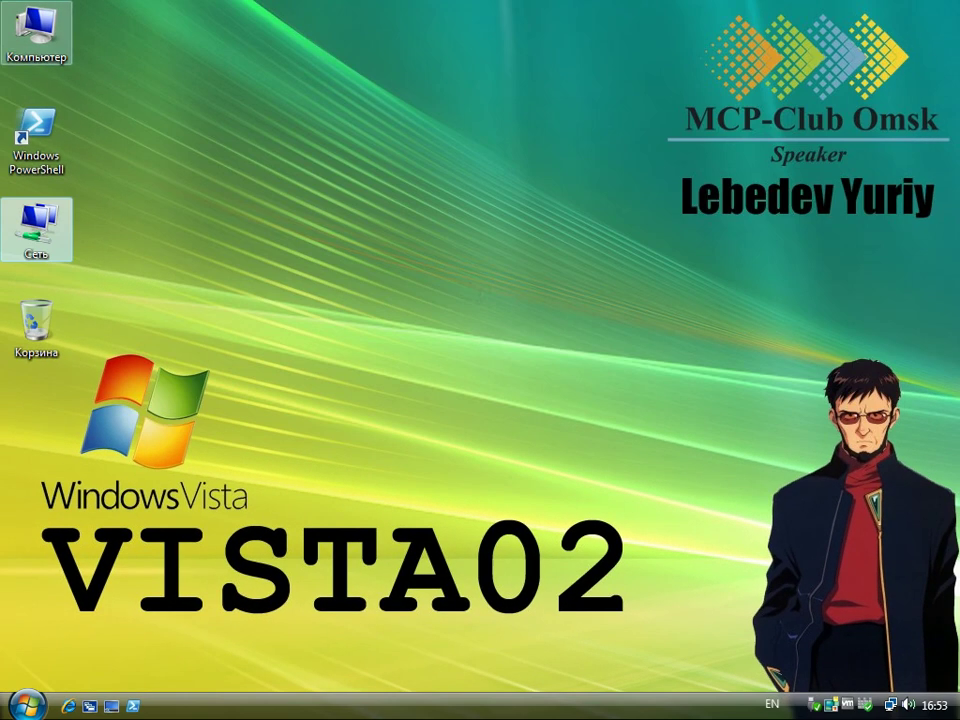
- From VISTA02, create a new text document named 11 in \\VISTA03\Share1
double_click(55, 228)
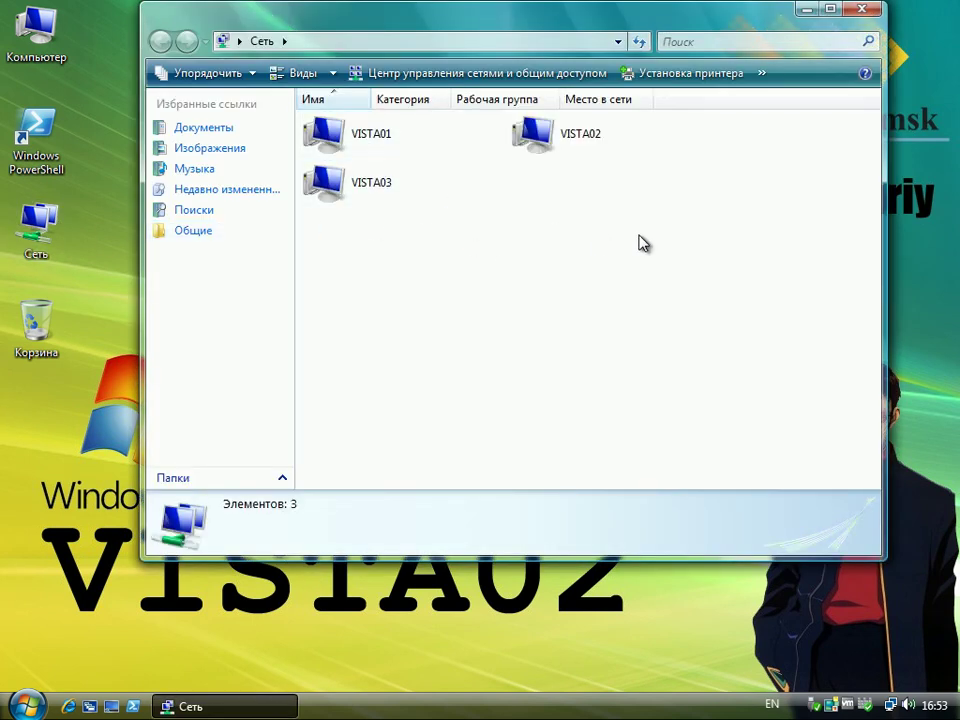
double_click(345, 193)
double_click(372, 146)
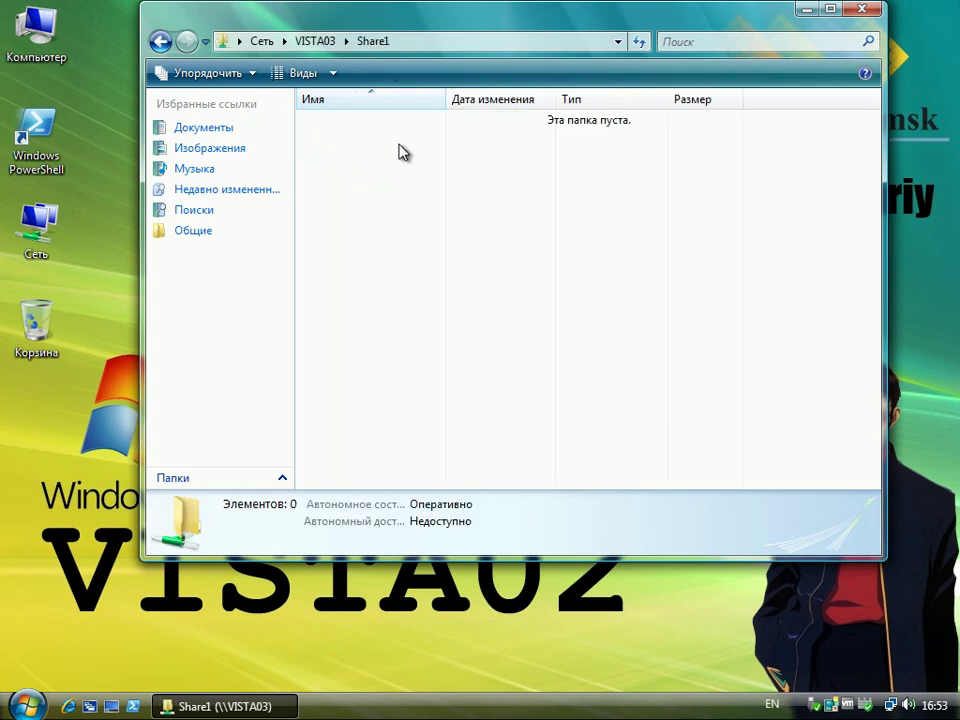
right_click(503, 263)
mouse_move(731, 491)
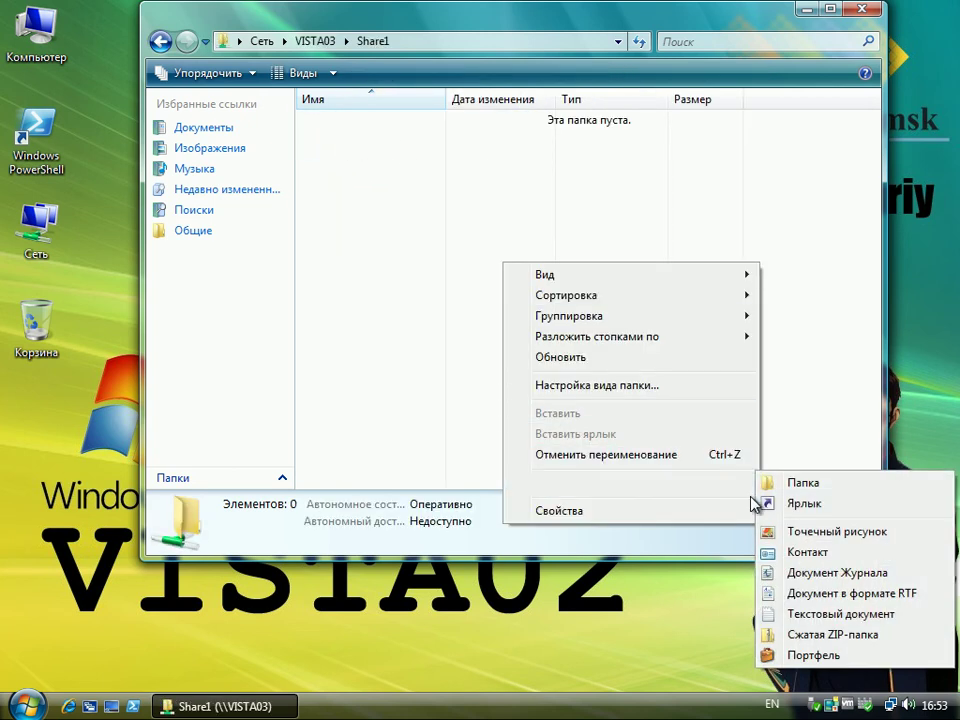
left_click(795, 617)
type("11")
key("Return")
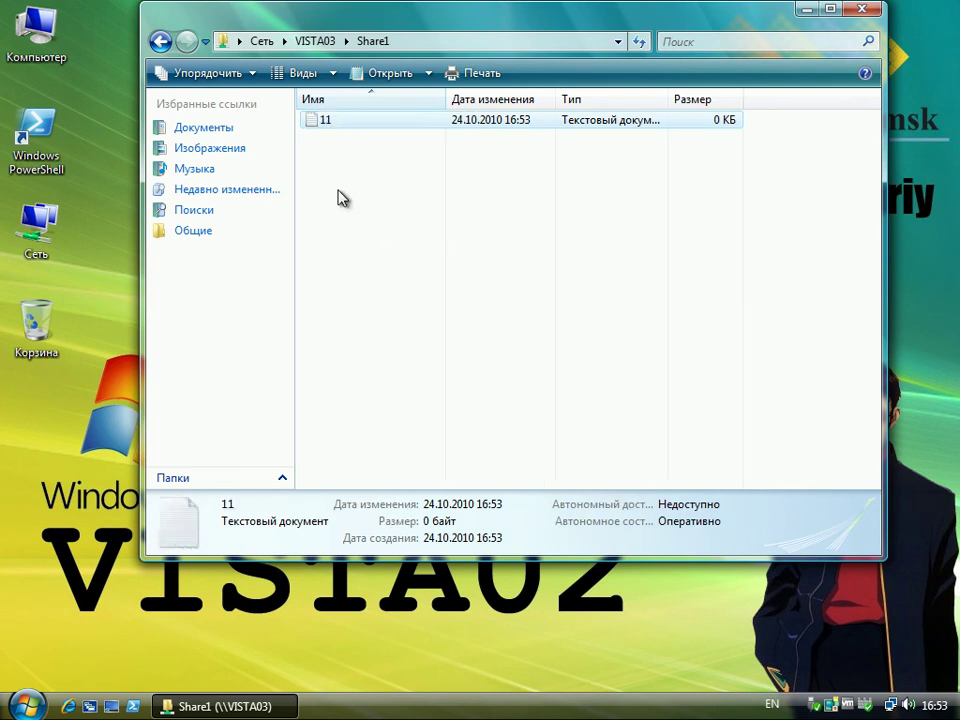
- Open 11 in Notepad, then close it, saving the content 123
double_click(327, 121)
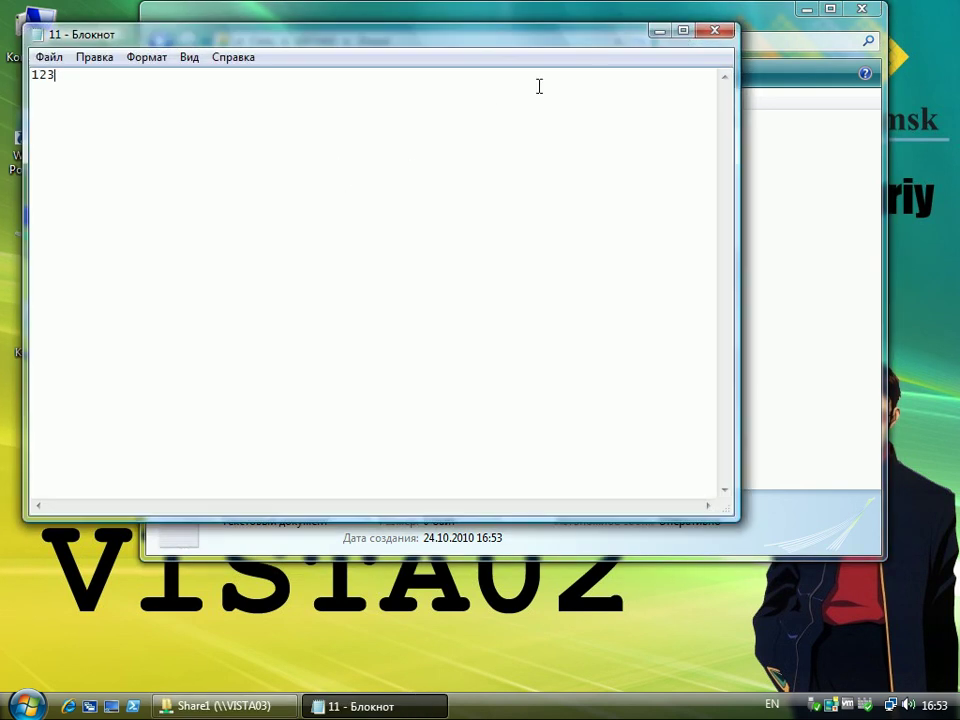
left_click(714, 31)
left_click(412, 366)
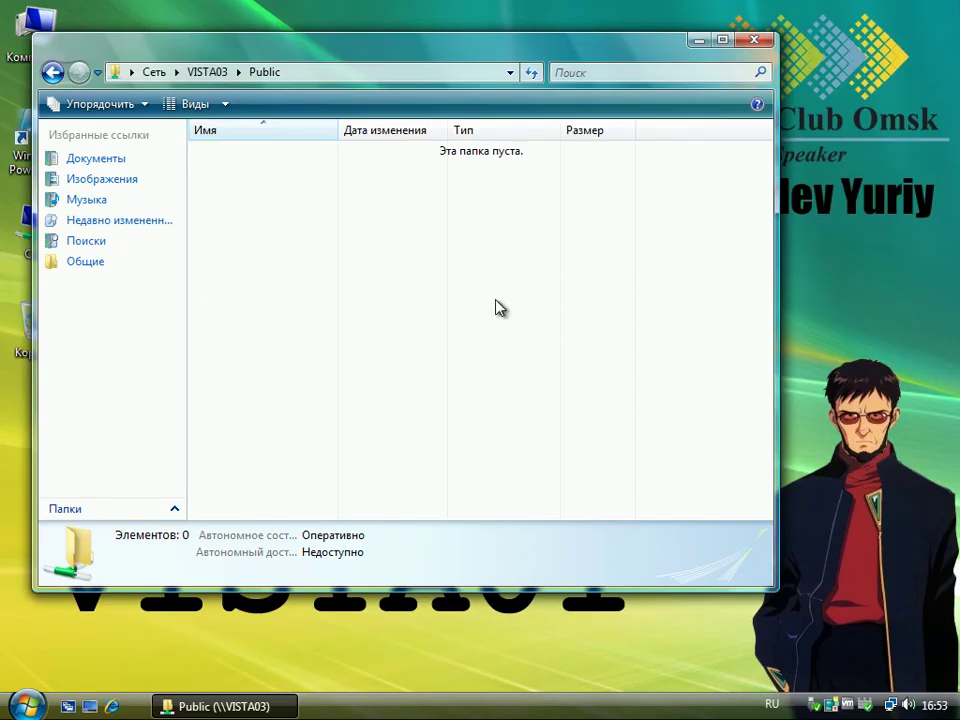
- Close the Public window and open \\VISTA03\Share1 from Network, showing file 11
left_click(28, 705)
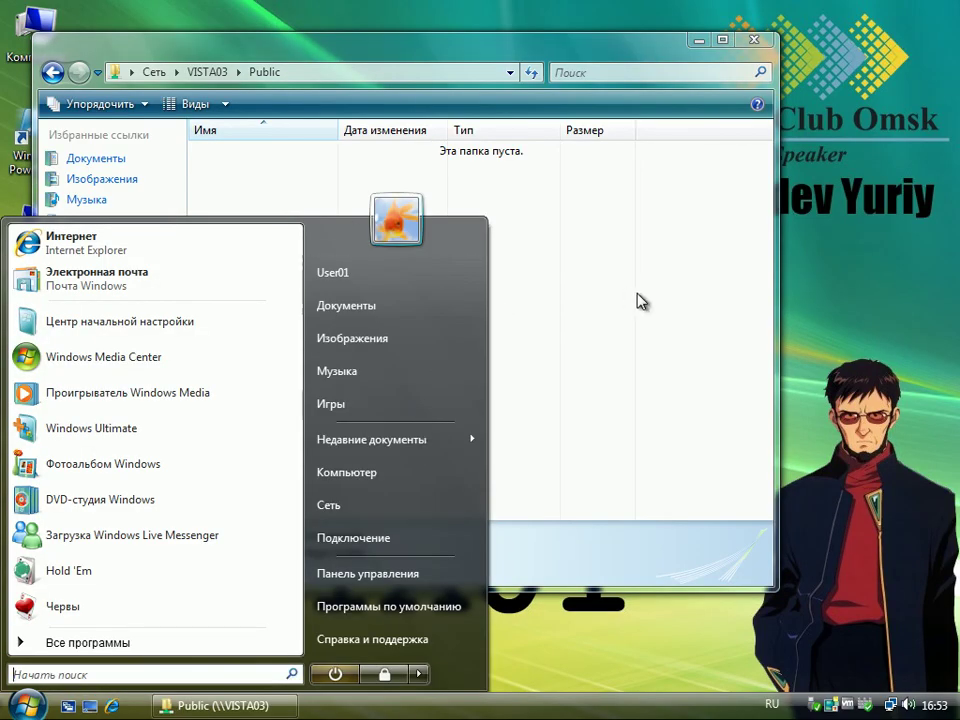
left_click(524, 104)
left_click(756, 40)
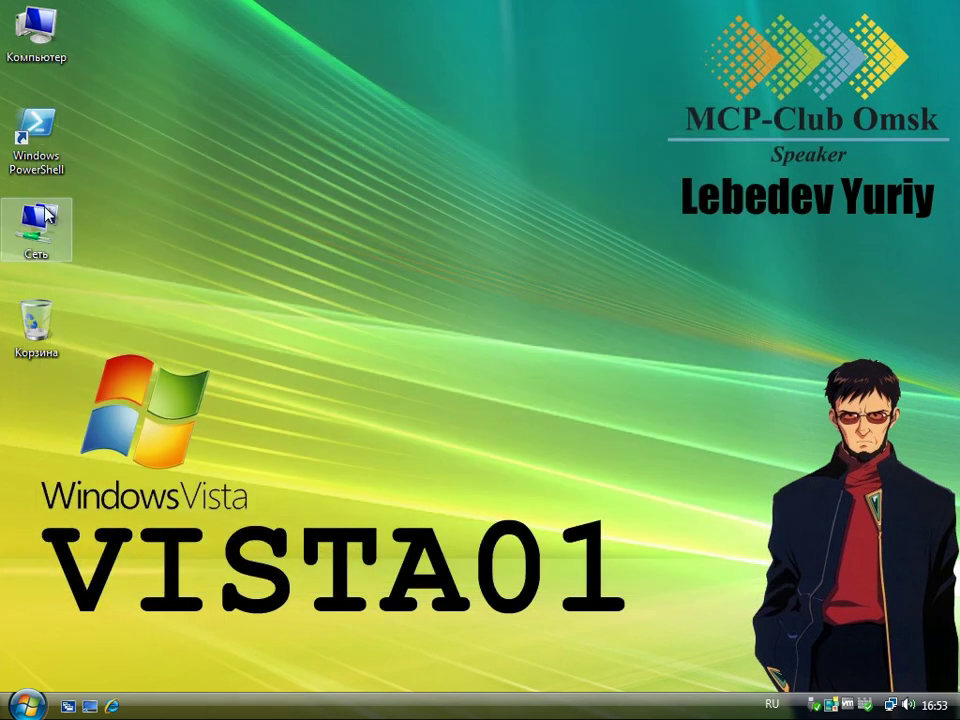
double_click(35, 222)
double_click(279, 238)
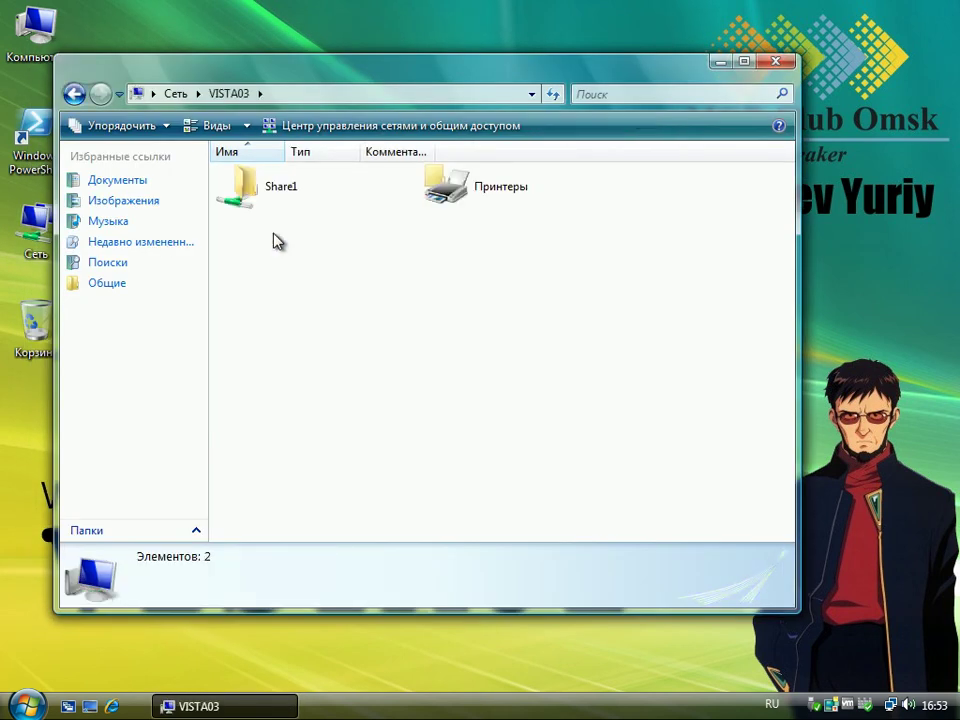
left_click(264, 186)
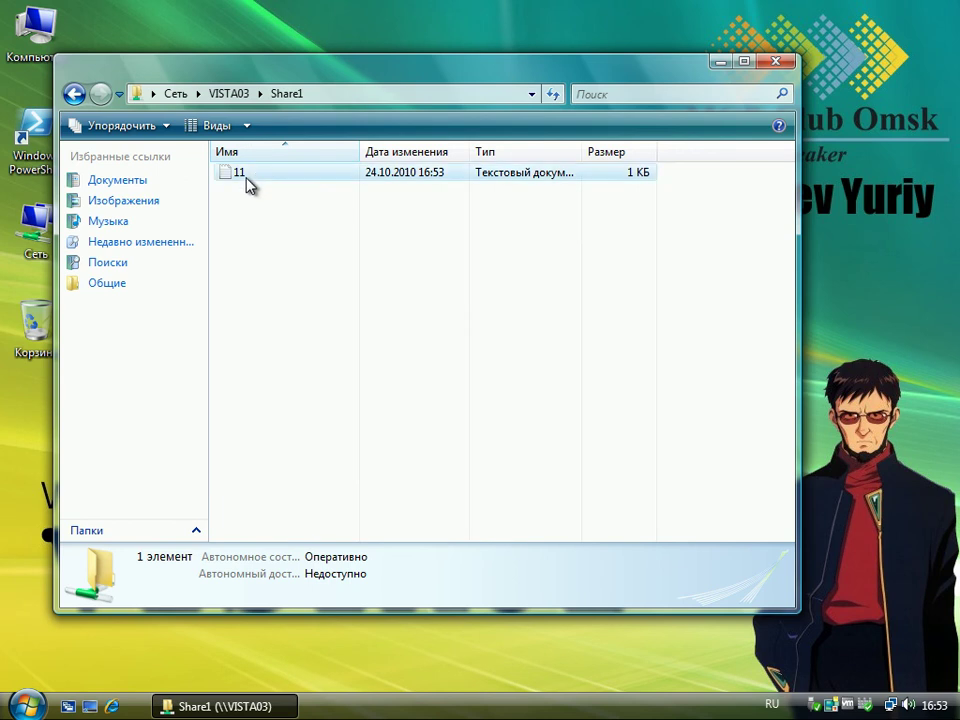
left_click(245, 177)
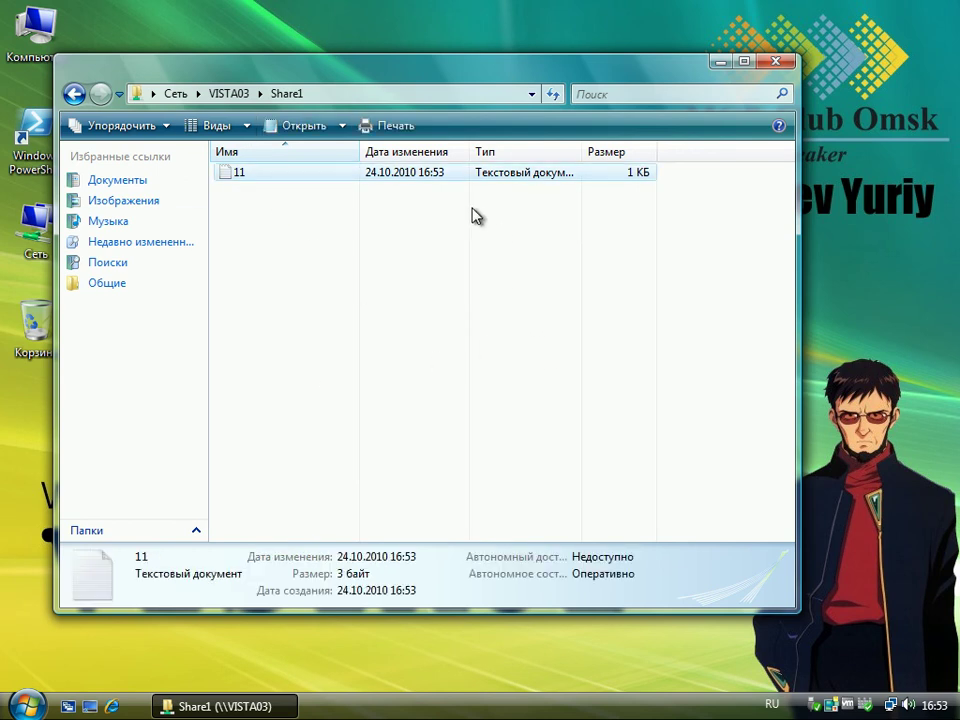
- Create 'Новая папка' in Share1 beside file 11
right_click(277, 271)
mouse_move(396, 495)
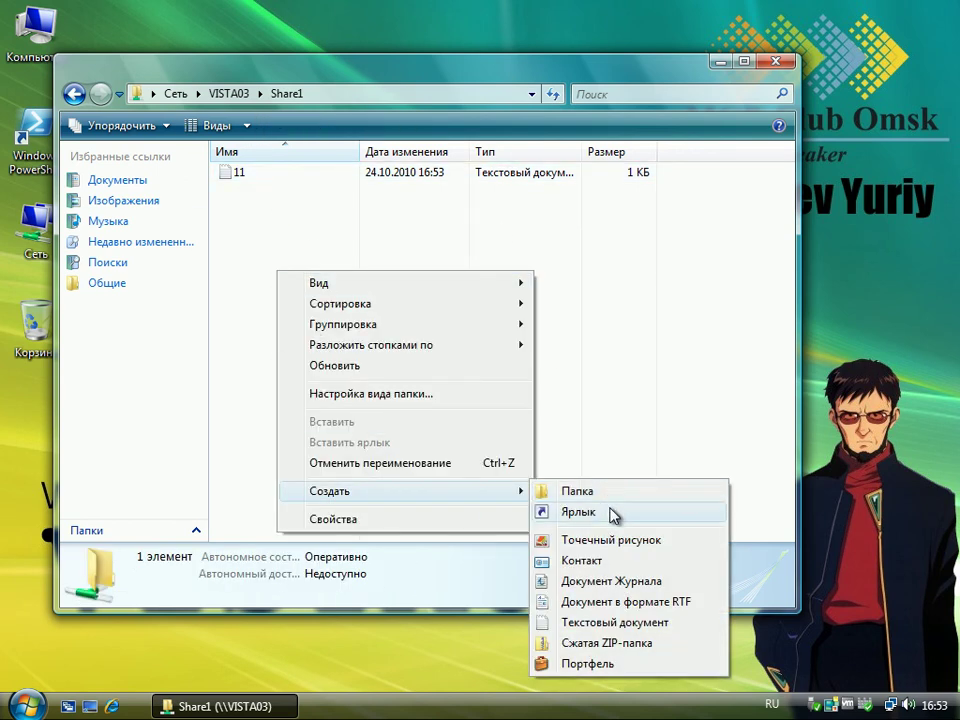
left_click(598, 500)
left_click(489, 354)
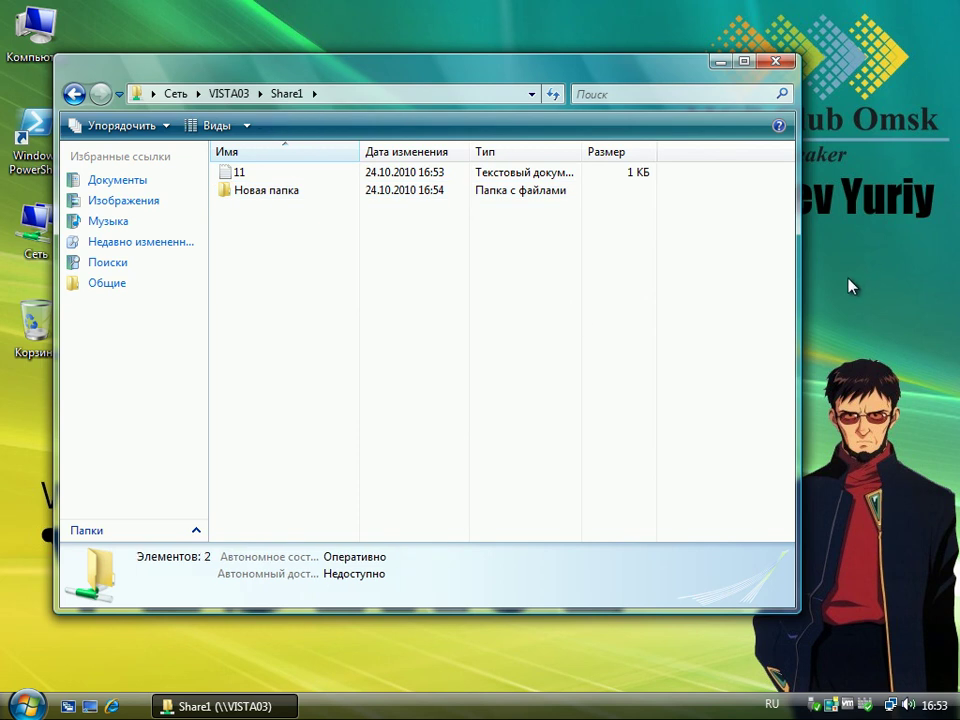
left_click(28, 704)
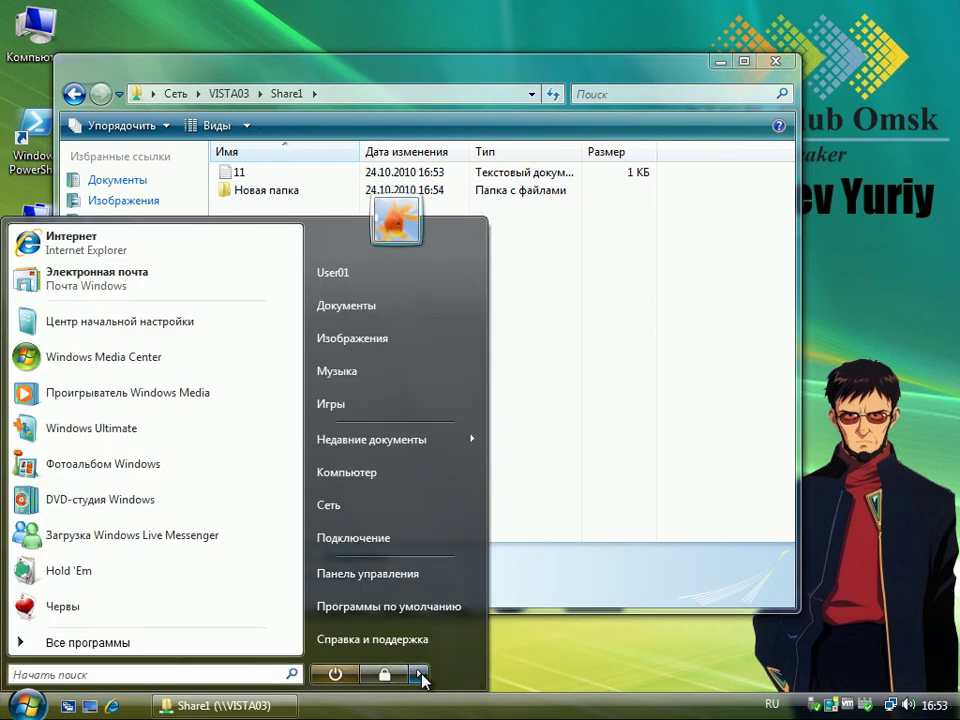
- Log off VISTA01 and sign back in as the other user account with its password
left_click(421, 677)
left_click(521, 579)
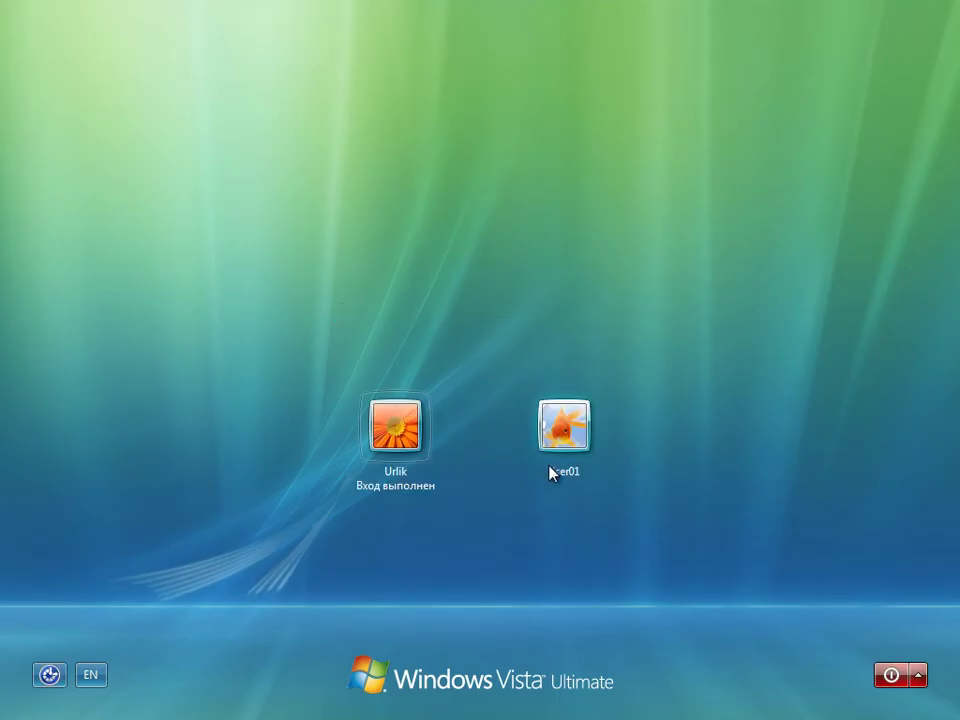
left_click(552, 466)
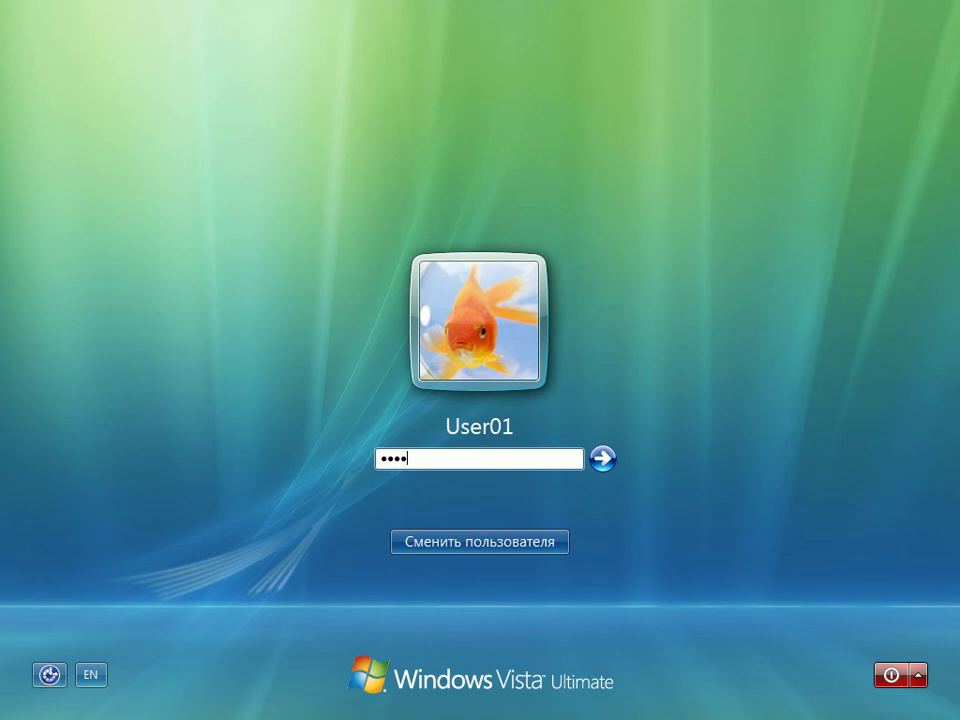
key("Return")
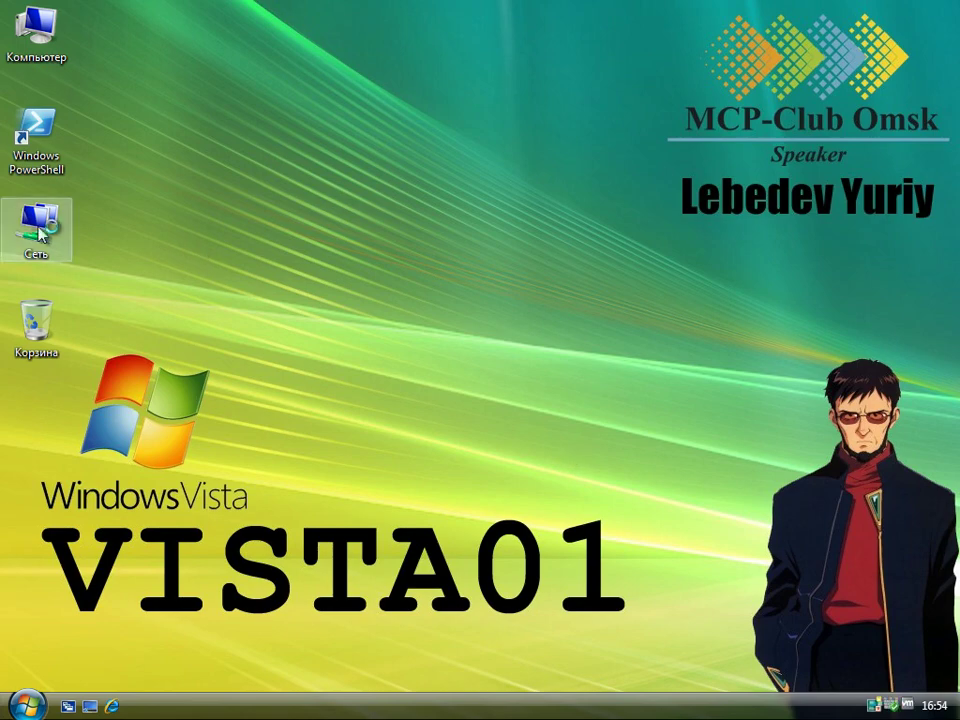
- Open VISTA03 from Сеть and connect with another account's user name and password, using the English layout
double_click(45, 232)
double_click(260, 222)
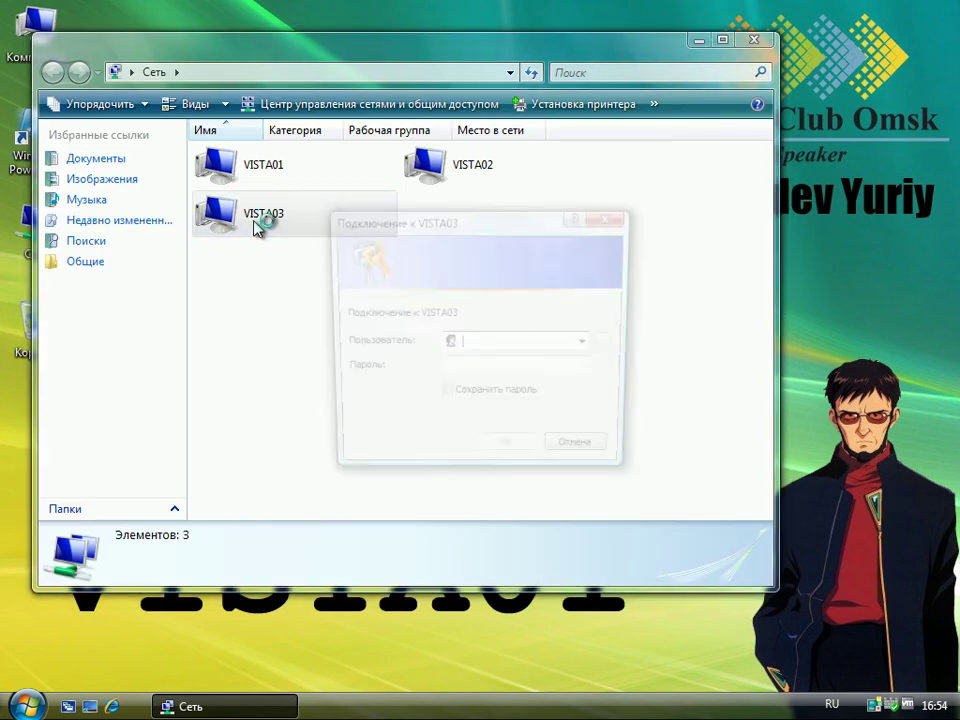
left_click(511, 347)
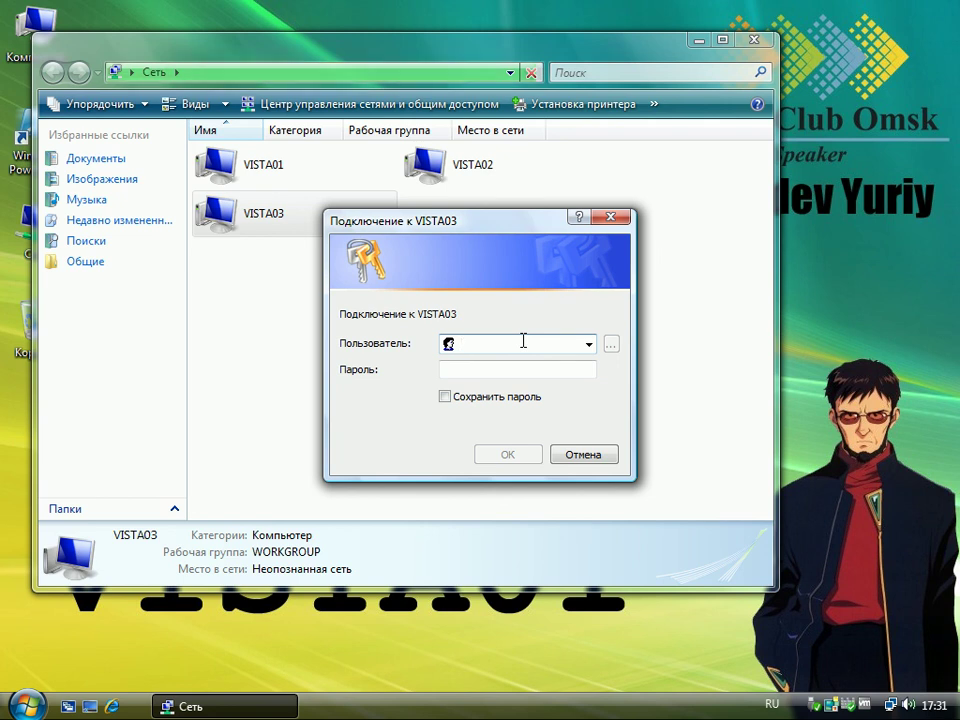
type("Гкдшл")
key("Tab")
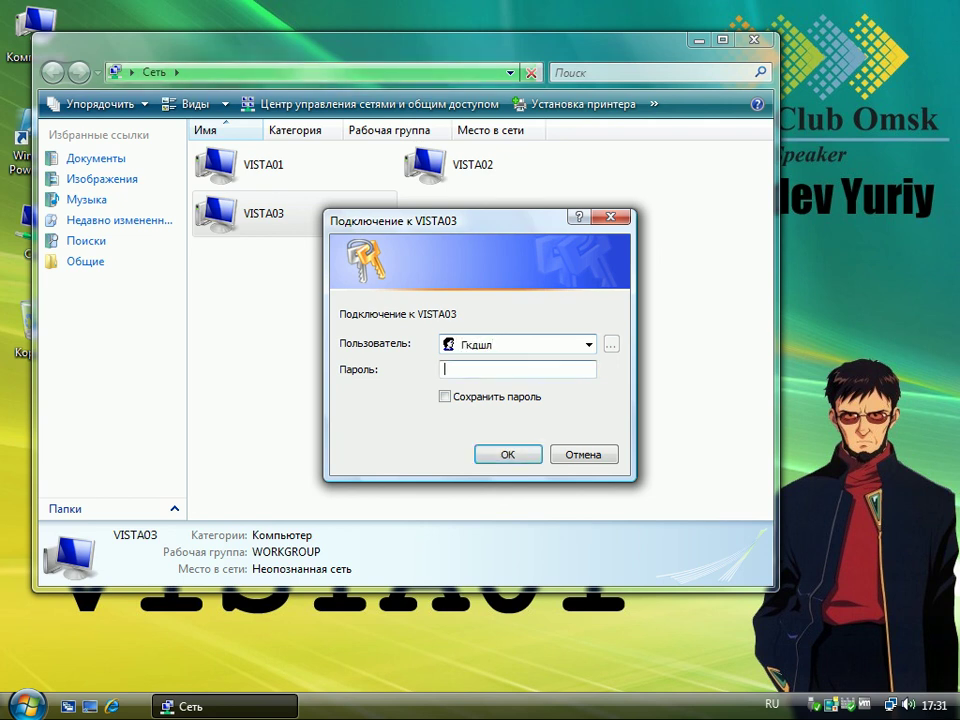
key("shift+Tab")
key("alt+shift")
type("Ur")
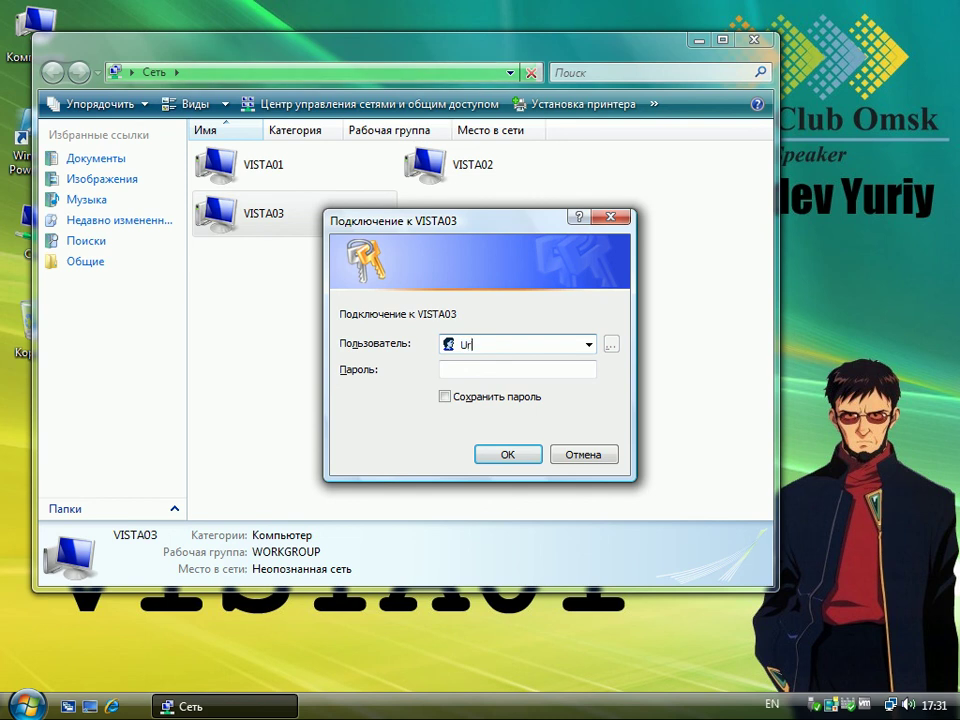
type("••••••")
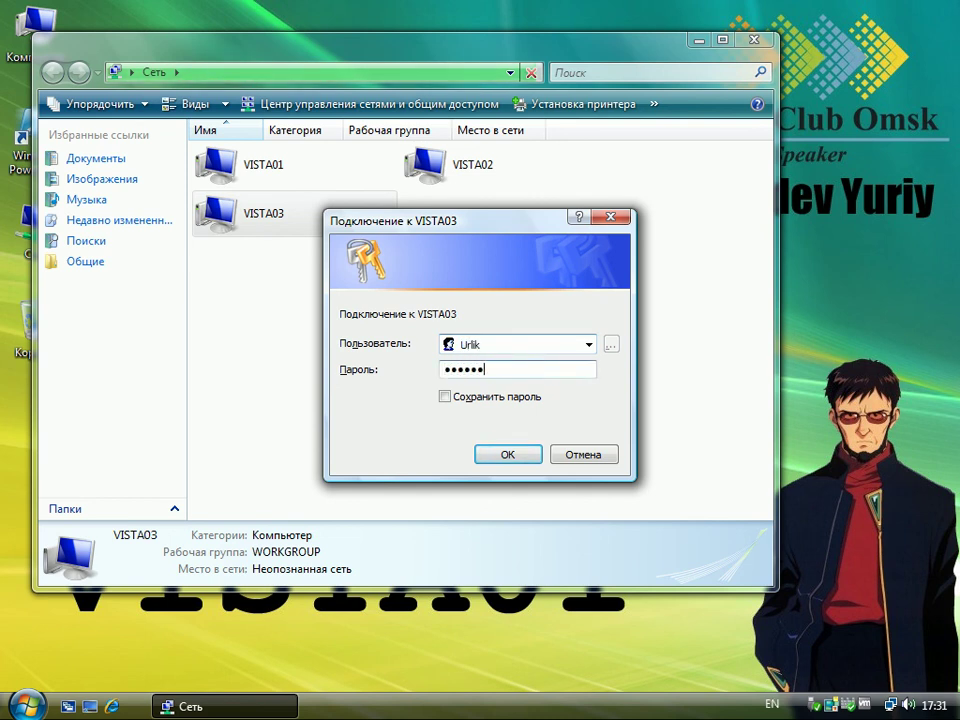
type("•")
key("Return")
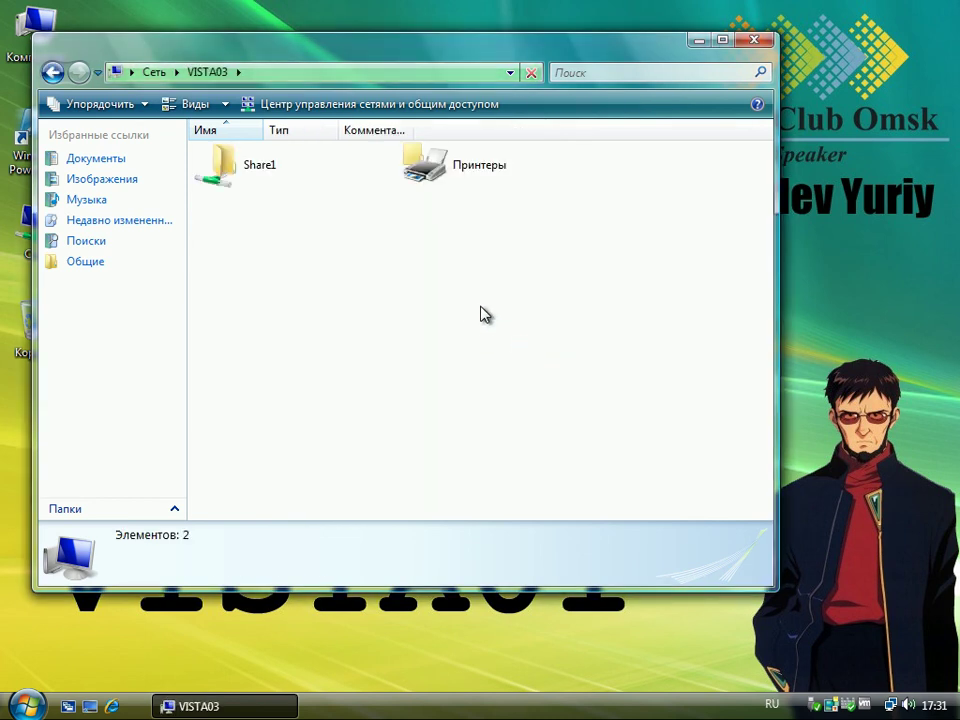
- Add the line 321 below 123 in file 11 on Share1 and save it over the network
double_click(280, 170)
double_click(229, 172)
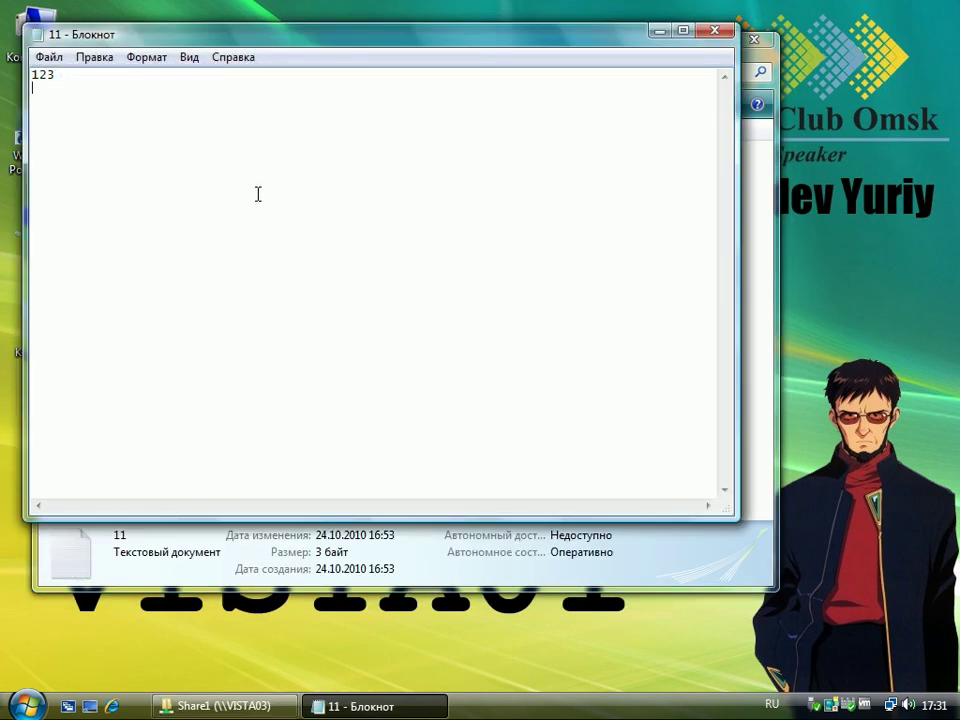
left_click(712, 31)
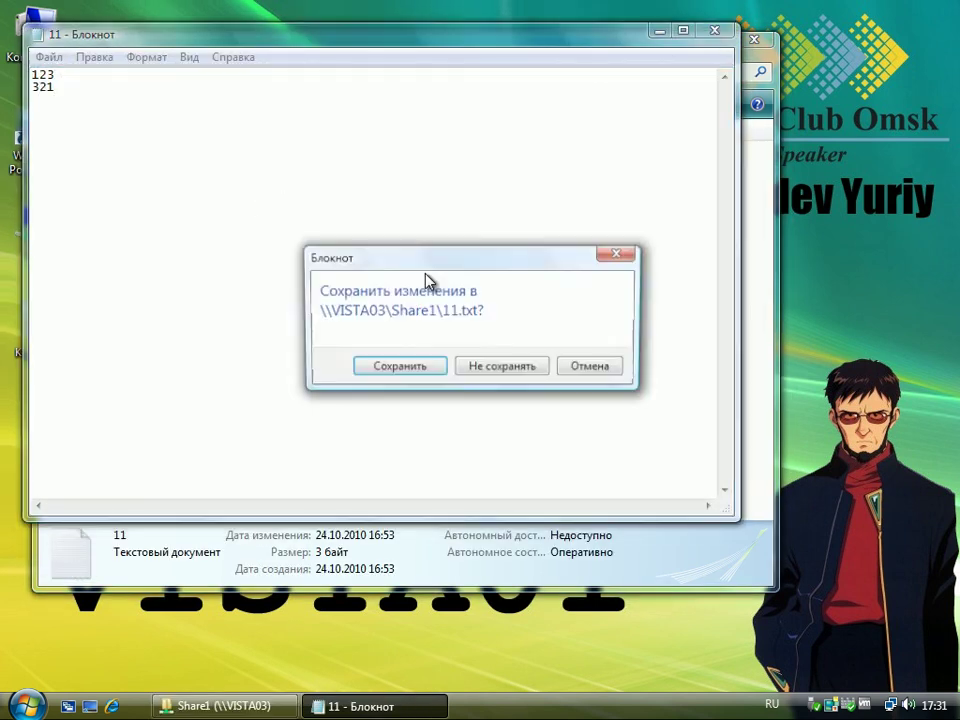
left_click(418, 370)
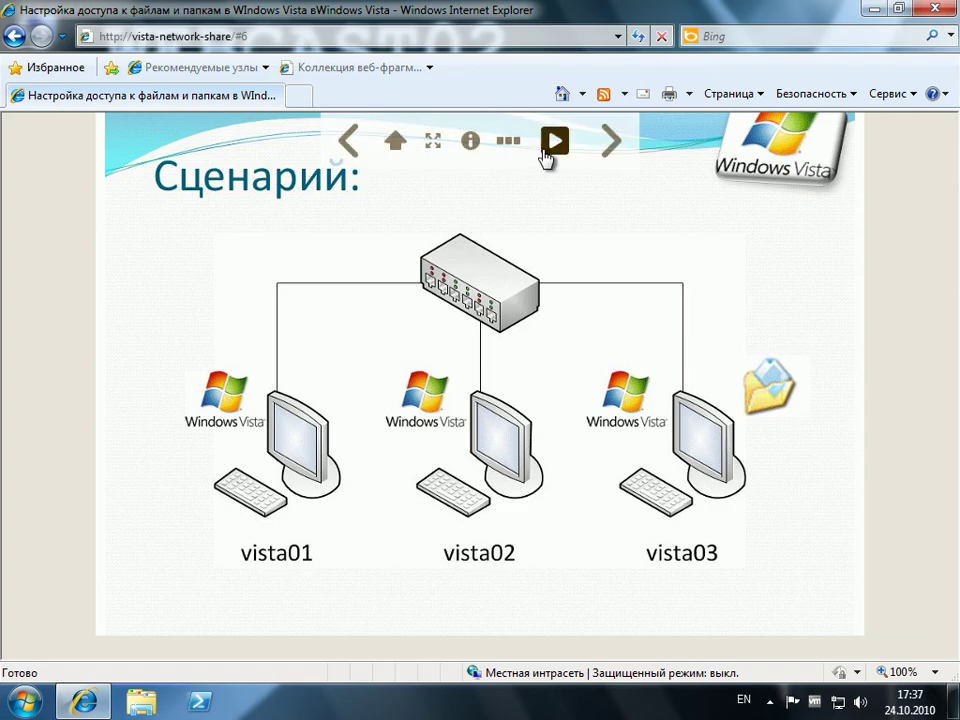
- Jump to the presentation's last slide, number 7, using the slide thumbnails
left_click(510, 141)
left_click(765, 175)
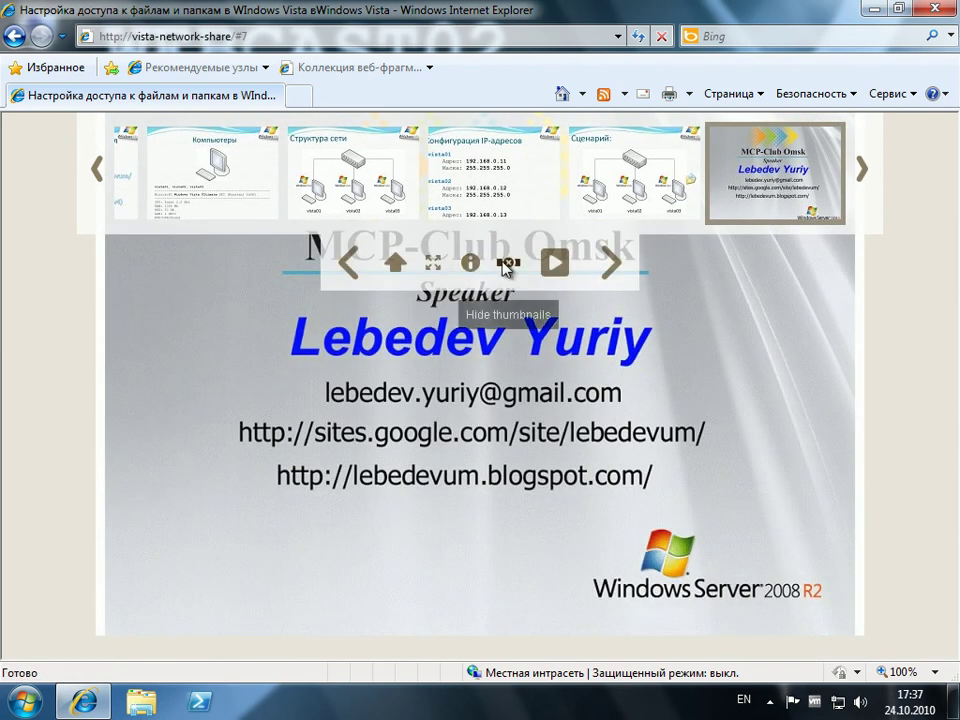
left_click(507, 264)
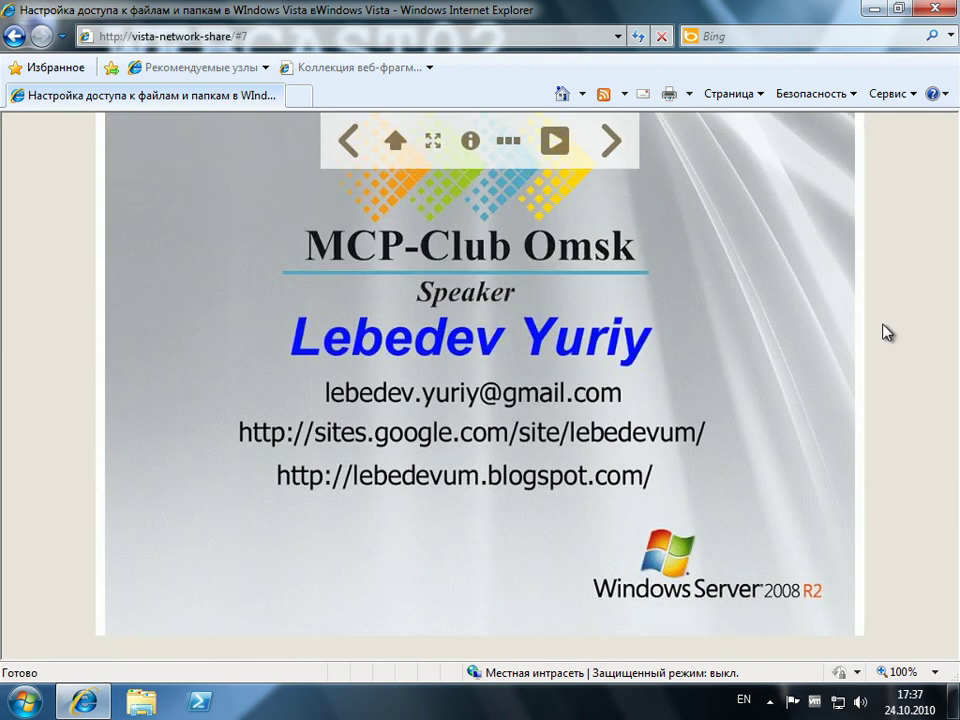